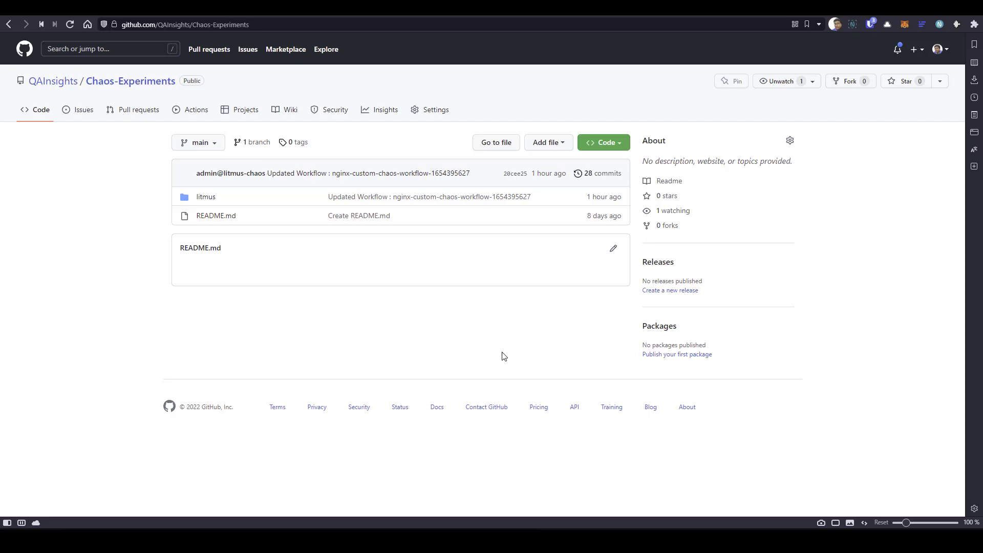
- Copy the SSH clone URL of the Chaos-Experiments repository and switch to ChaosCenter
{"action": "left_click", "coordinate": [621, 146]}
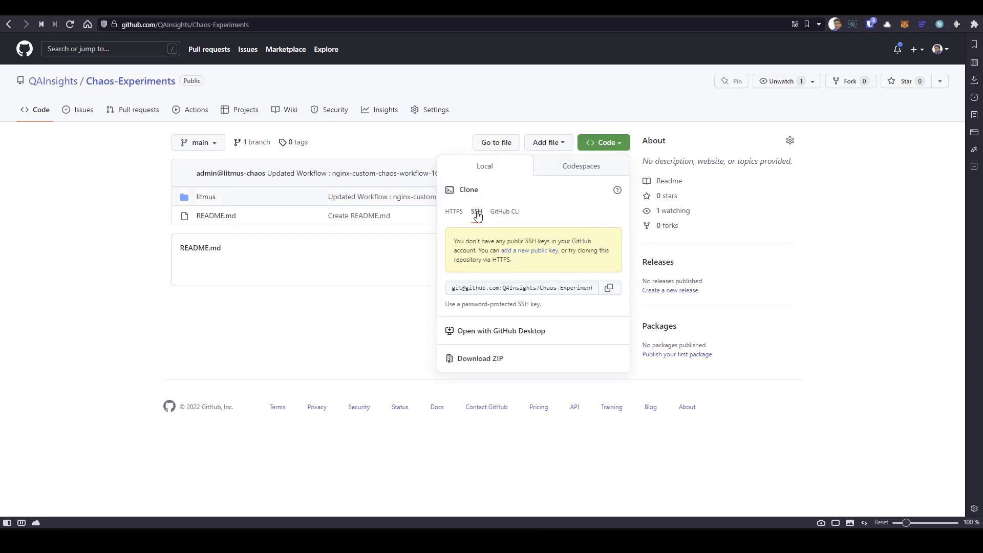
{"action": "left_click", "coordinate": [609, 290]}
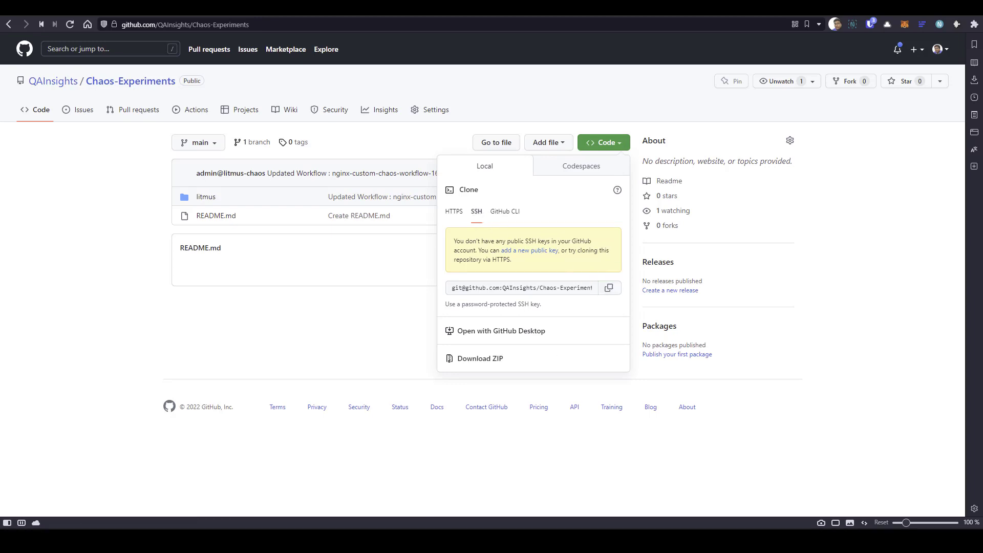
{"action": "key", "text": "alt+Tab"}
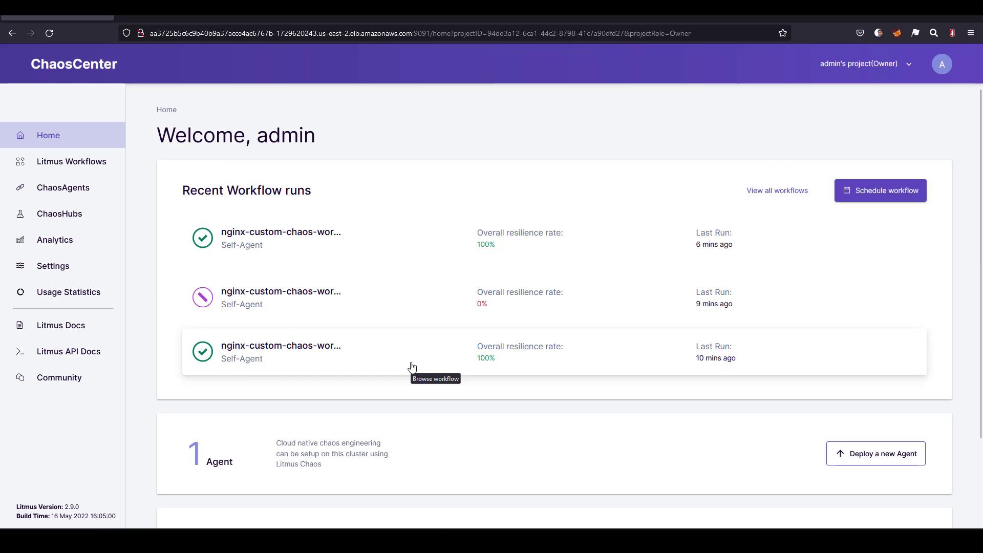
- In the GitOps settings, choose Git Repository storage with the copied Chaos-Experiments SSH URL and the branch main
{"action": "left_click", "coordinate": [64, 269]}
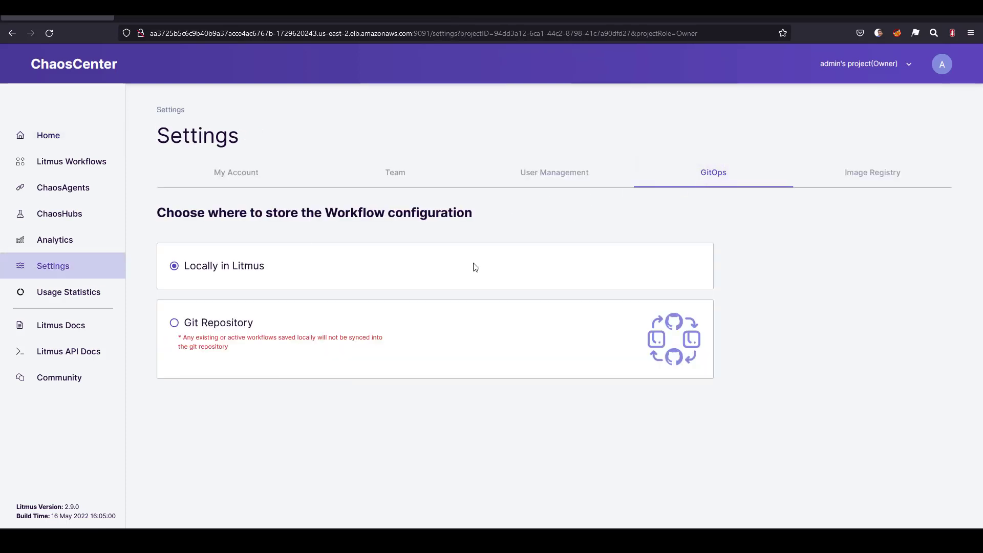
{"action": "left_click", "coordinate": [175, 324]}
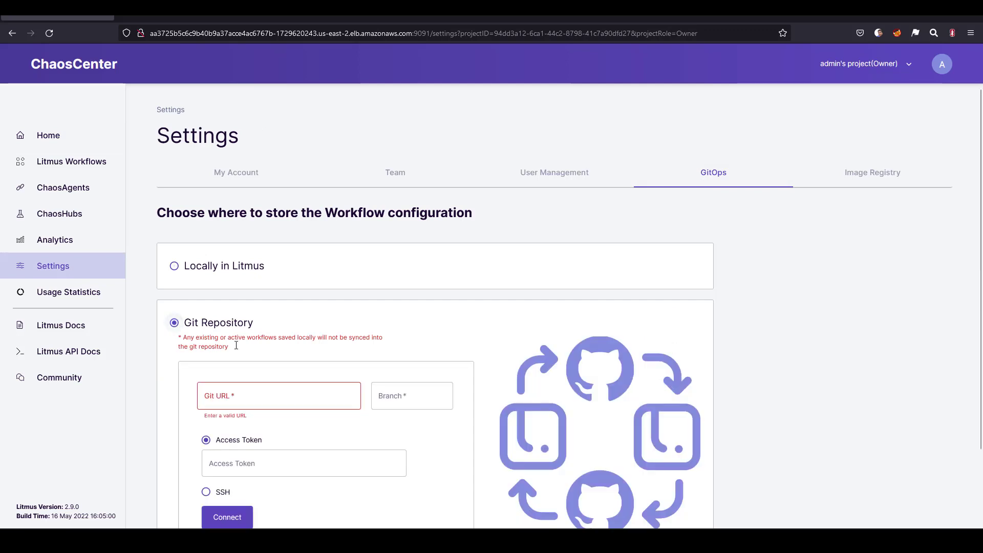
{"action": "left_click", "coordinate": [257, 398]}
{"action": "key", "text": "ctrl+v"}
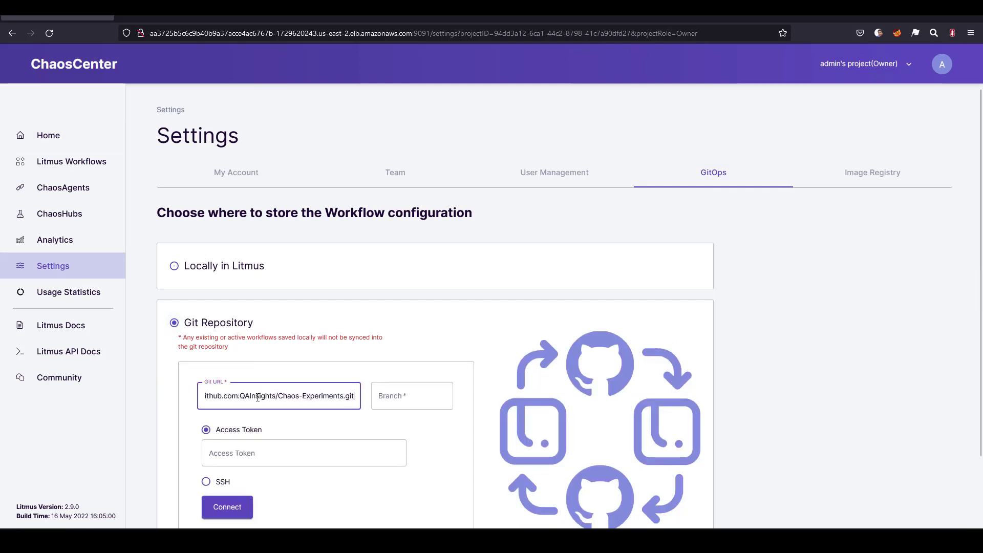
{"action": "left_click", "coordinate": [412, 392]}
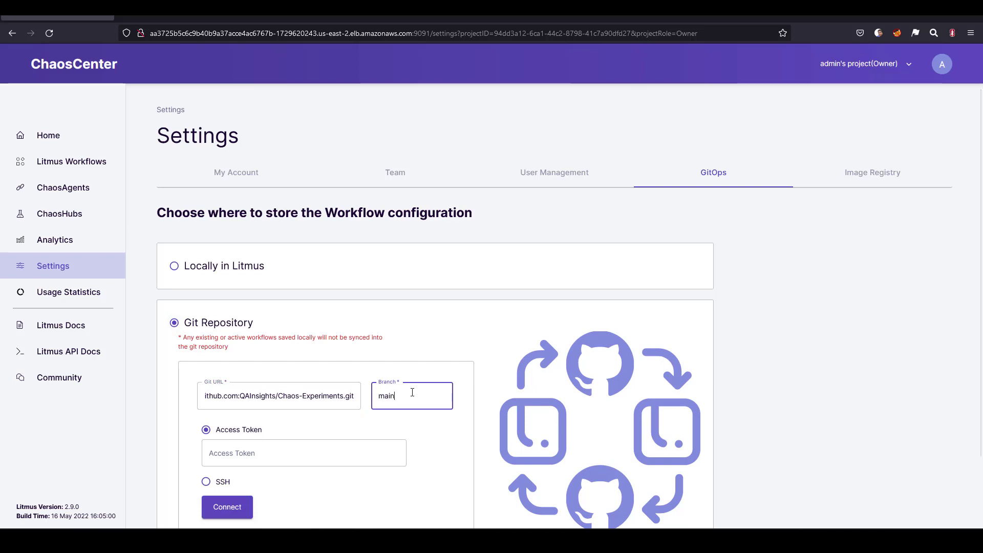
- Select SSH as the repository's authentication method and copy the generated public key
{"action": "scroll", "coordinate": [412, 393], "scroll_direction": "down", "scroll_amount": 2}
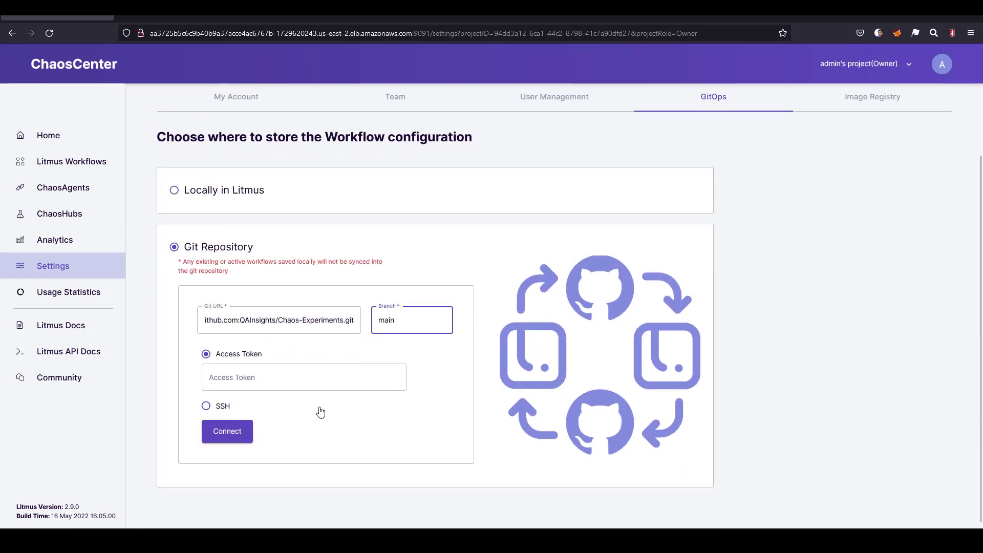
{"action": "left_click", "coordinate": [217, 410]}
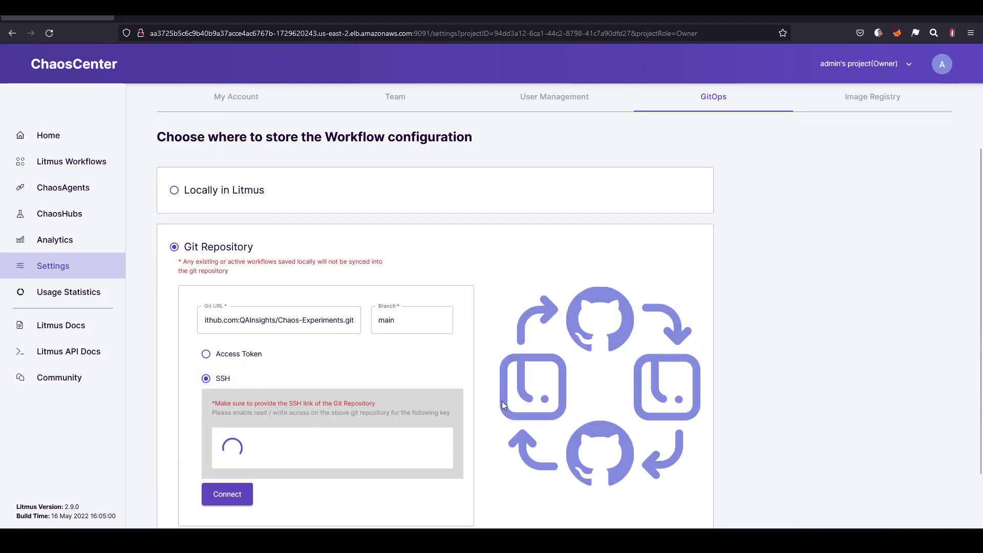
{"action": "scroll", "coordinate": [502, 401], "scroll_direction": "down", "scroll_amount": 4}
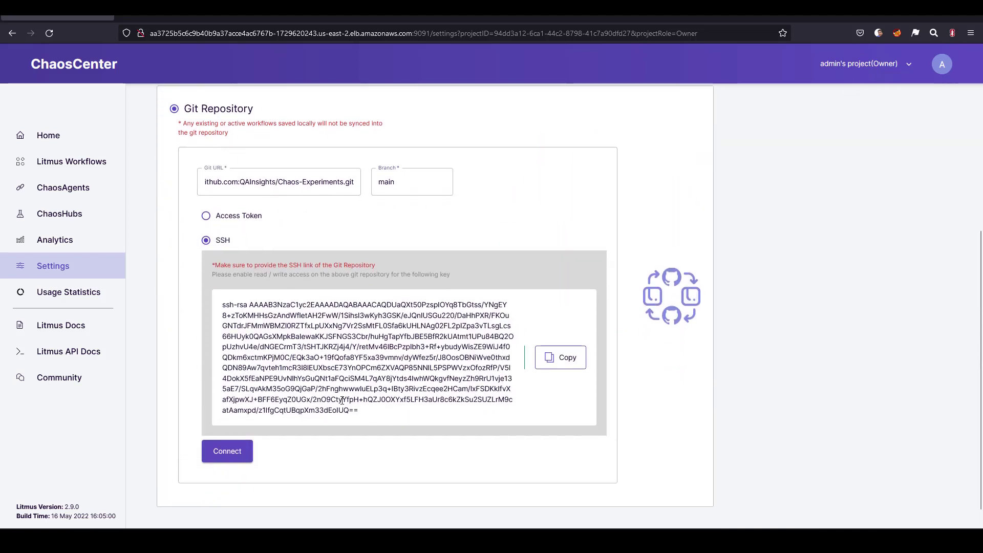
{"action": "left_click_drag", "start_coordinate": [342, 400], "coordinate": [221, 303]}
{"action": "left_click", "coordinate": [413, 443]}
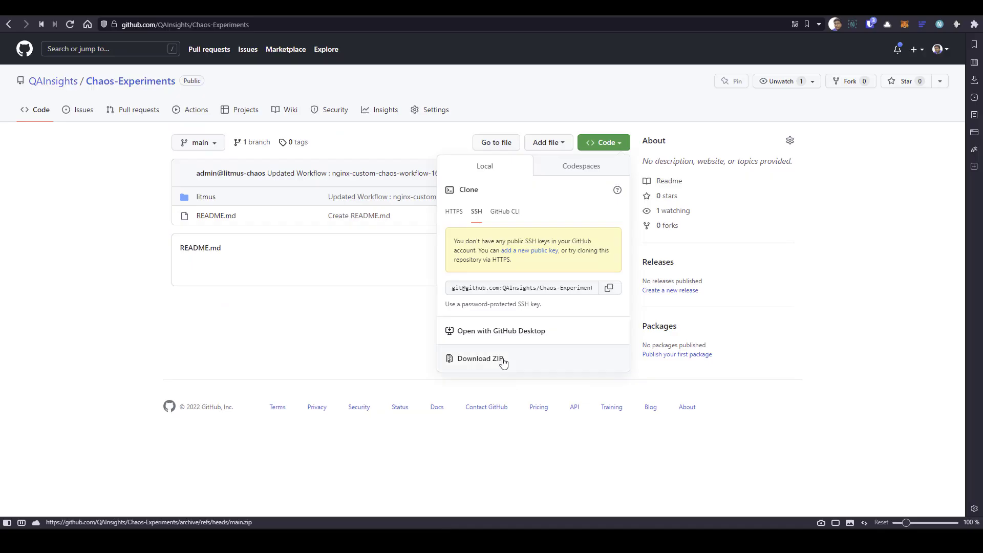
- Switch to GitHub and open the form for adding a new deploy key to the Chaos-Experiments repository
{"action": "left_click", "coordinate": [336, 331]}
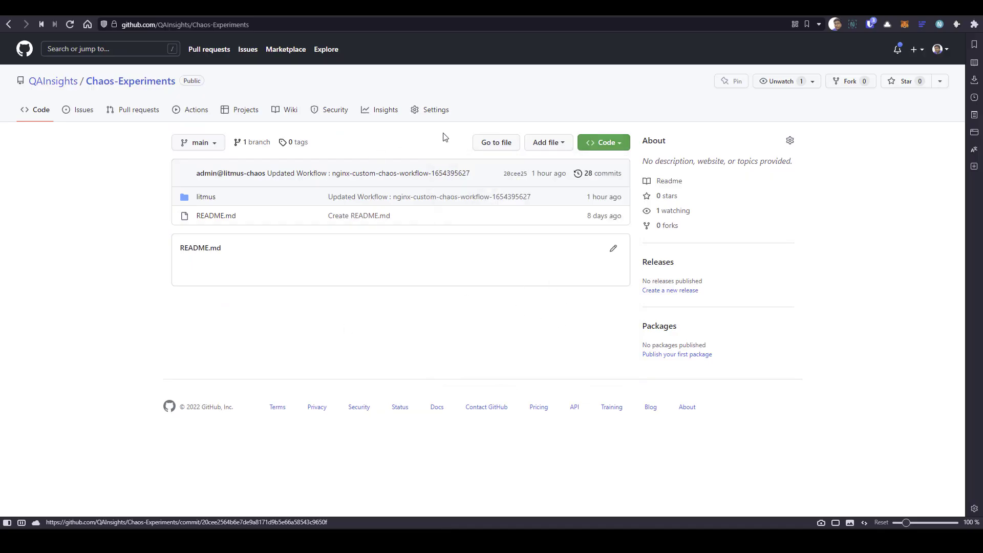
{"action": "left_click", "coordinate": [440, 118]}
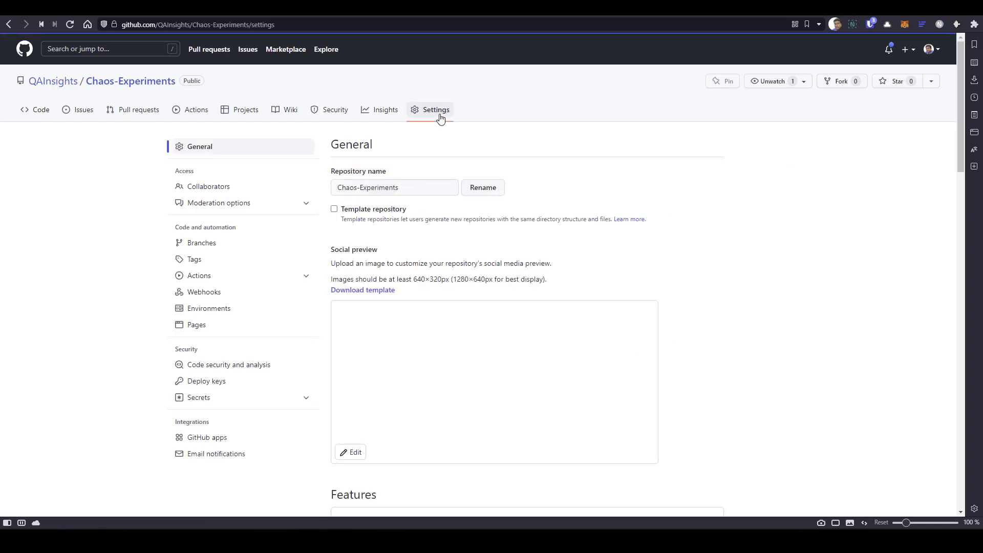
{"action": "left_click", "coordinate": [220, 381]}
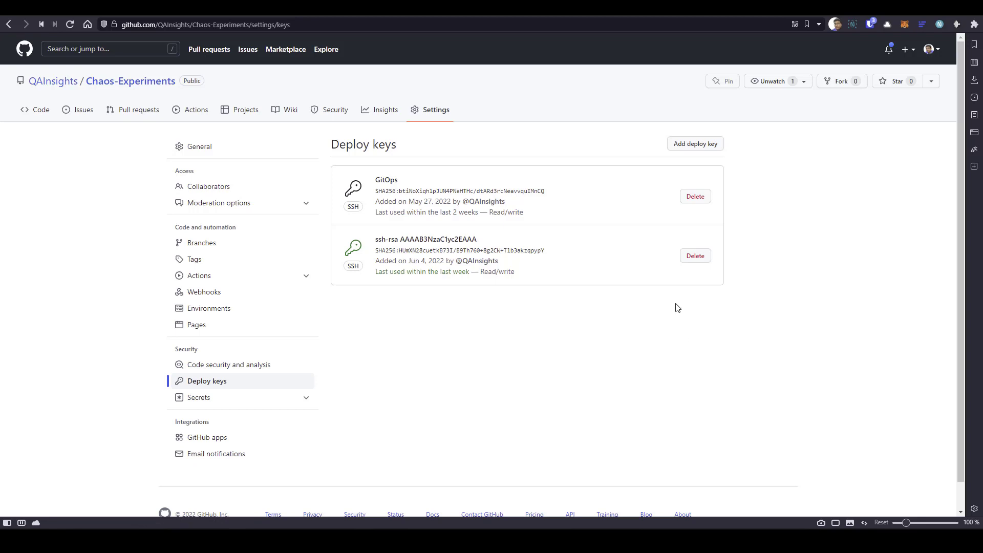
{"action": "left_click", "coordinate": [699, 144]}
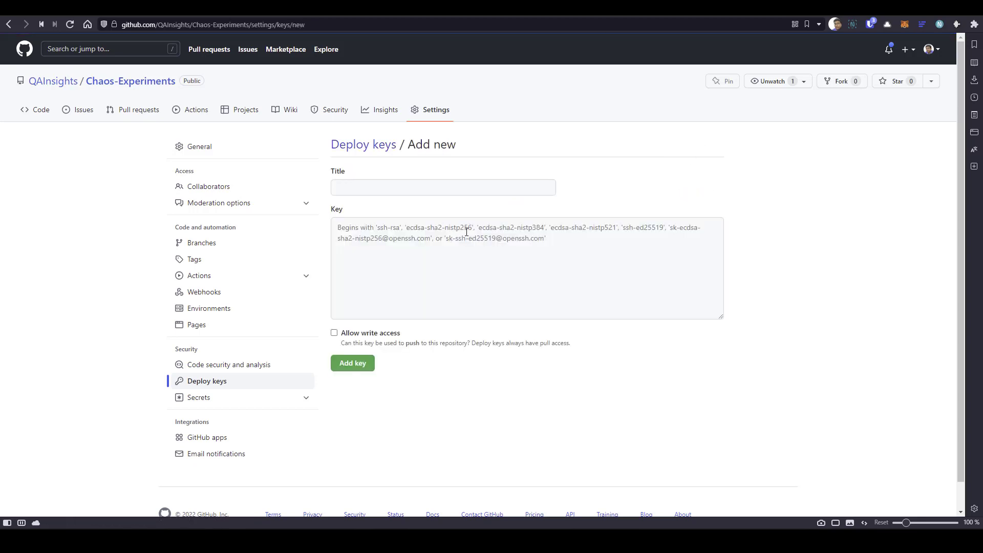
- Add a deploy key titled GitOps with the copied SSH public key and write access allowed
{"action": "left_click", "coordinate": [435, 250]}
{"action": "key", "text": "ctrl+v"}
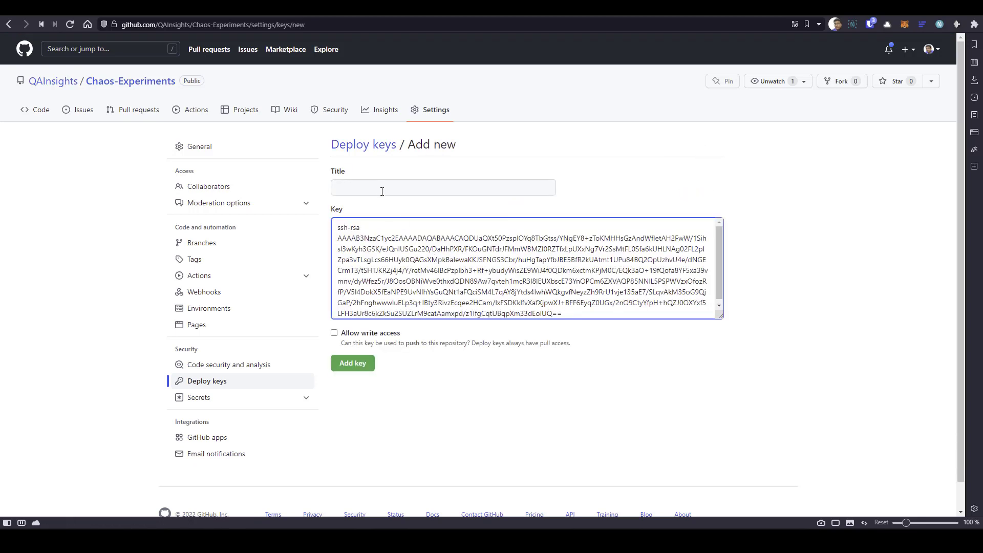
{"action": "left_click", "coordinate": [382, 190]}
{"action": "key", "text": "Down"}
{"action": "key", "text": "Return"}
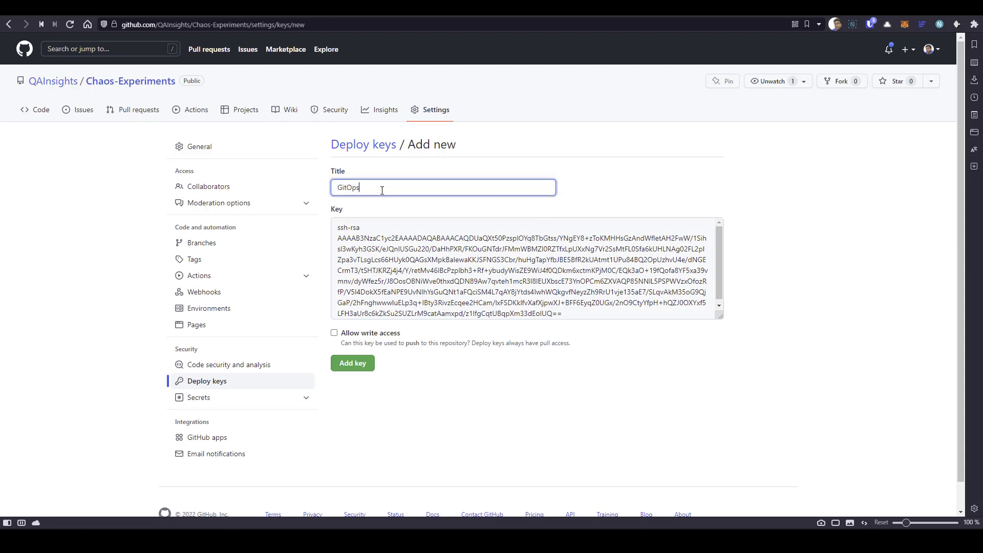
{"action": "left_click", "coordinate": [442, 476]}
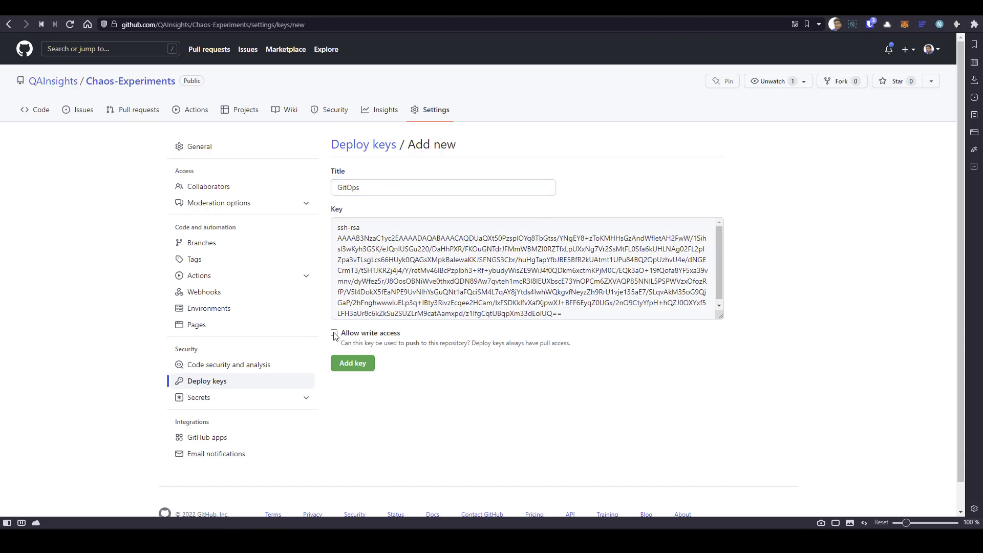
{"action": "left_click", "coordinate": [361, 364]}
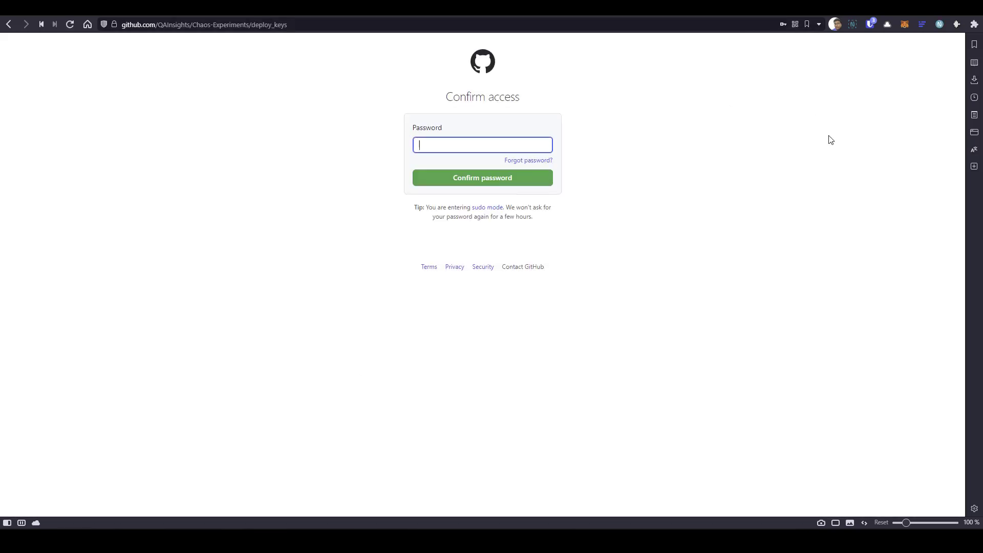
- Confirm access to GitHub by filling in the account password from the password manager
{"action": "left_click", "coordinate": [871, 25]}
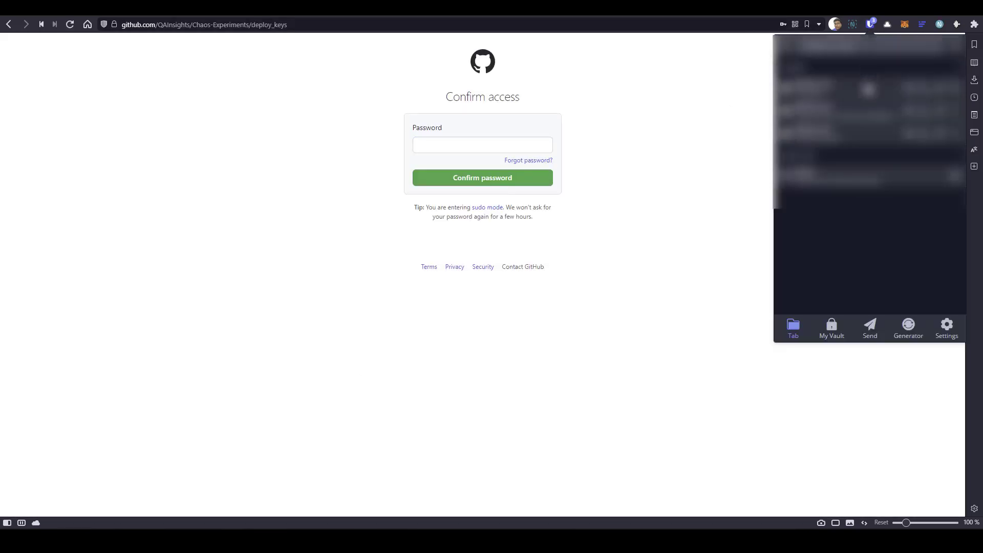
{"action": "left_click", "coordinate": [869, 90]}
{"action": "left_click", "coordinate": [483, 185]}
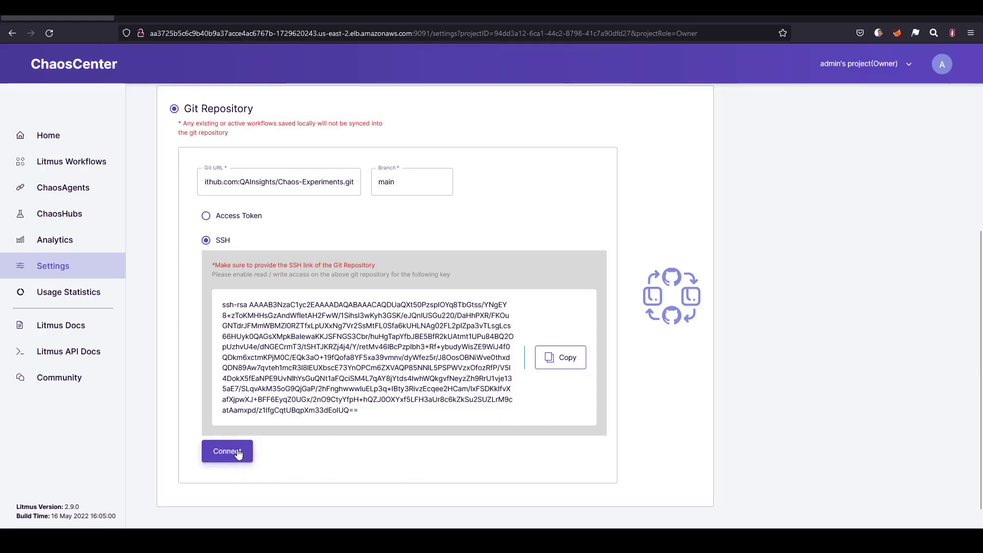
- Connect the configured Git repository in ChaosCenter and return to the GitOps settings
{"action": "left_click", "coordinate": [238, 453]}
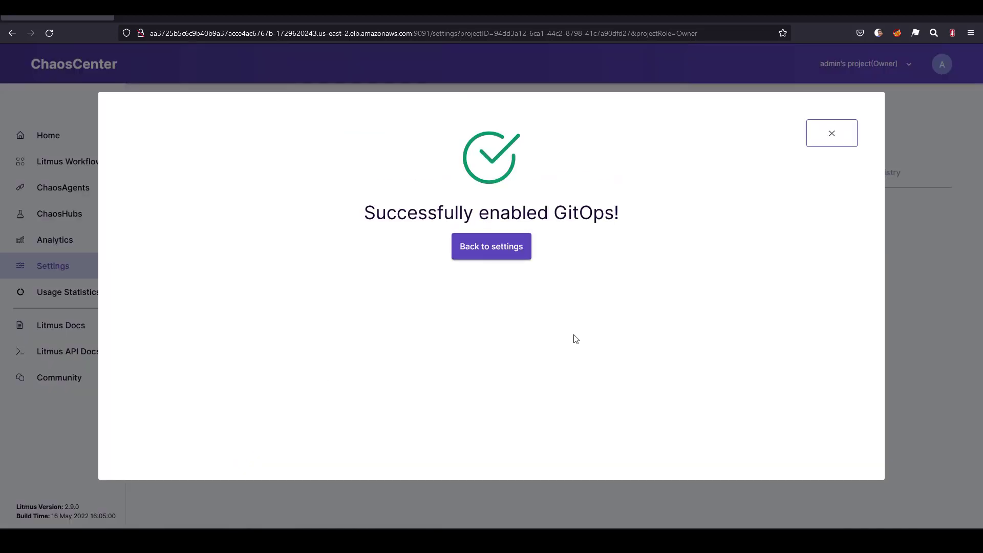
{"action": "left_click", "coordinate": [518, 249]}
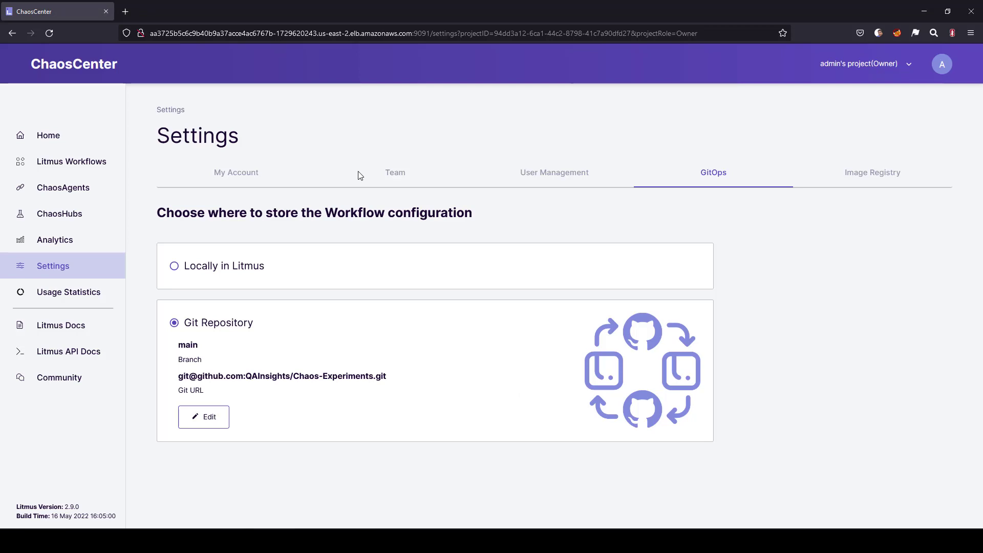
- Switch to the terminal and run k create deployment nginx --image=nginx:1.21 --replicas=3
{"action": "key", "text": "alt+Tab"}
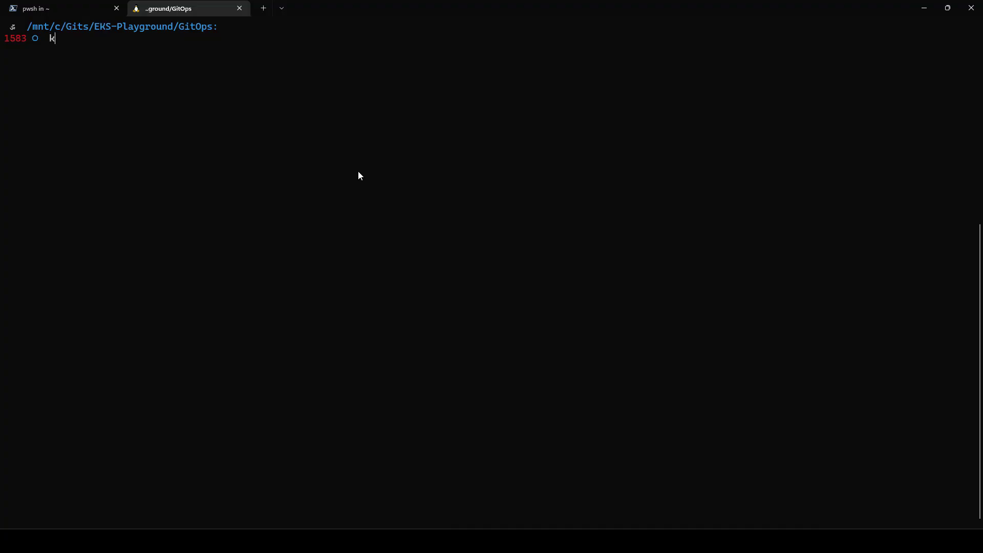
{"action": "type", "text": "k create "}
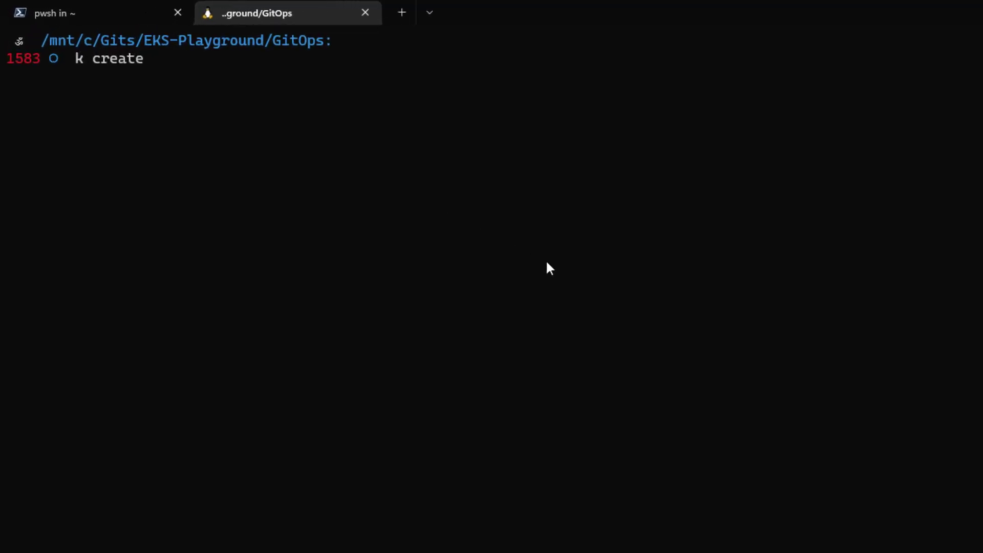
{"action": "type", "text": "ngin"}
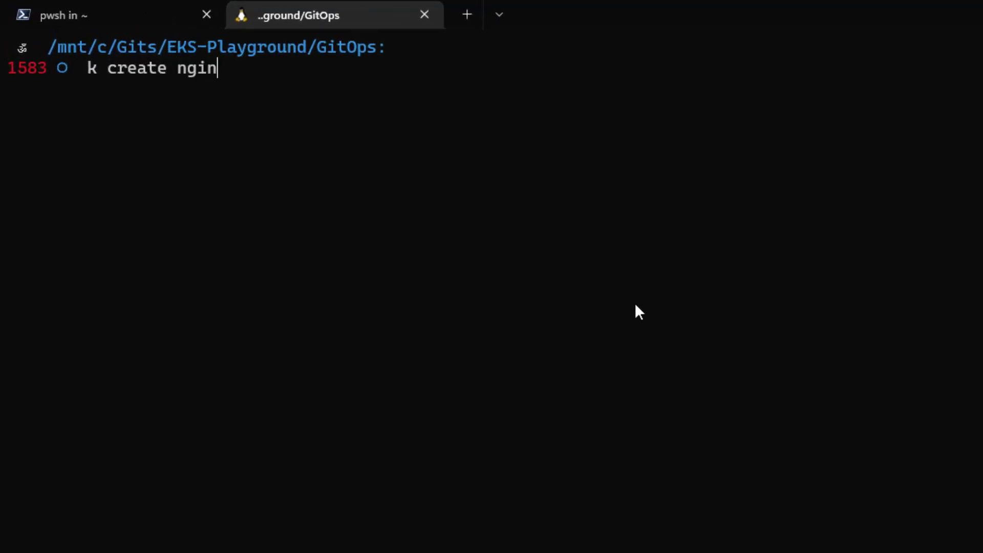
{"action": "type", "text": "x --image"}
{"action": "type", "text": "deploy"}
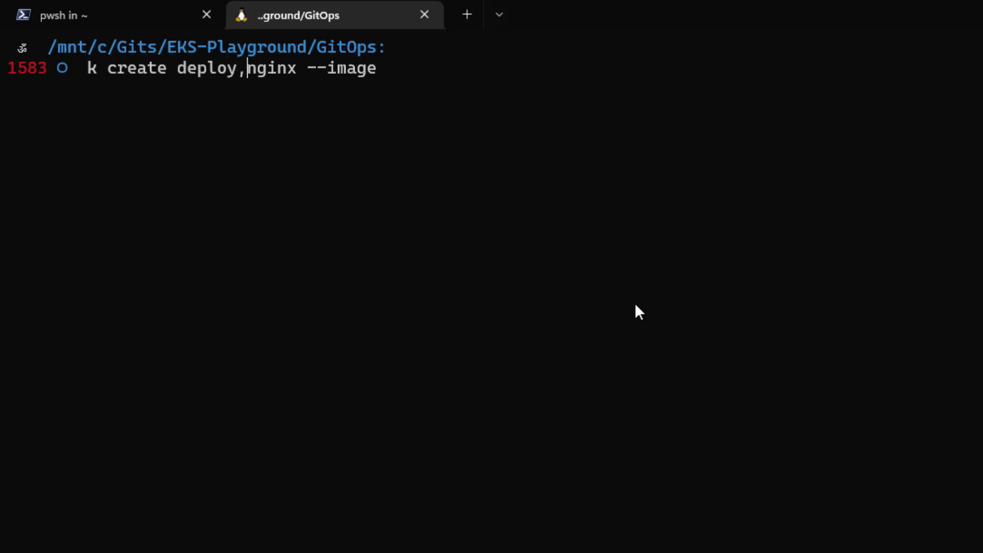
{"action": "type", "text": "mnet"}
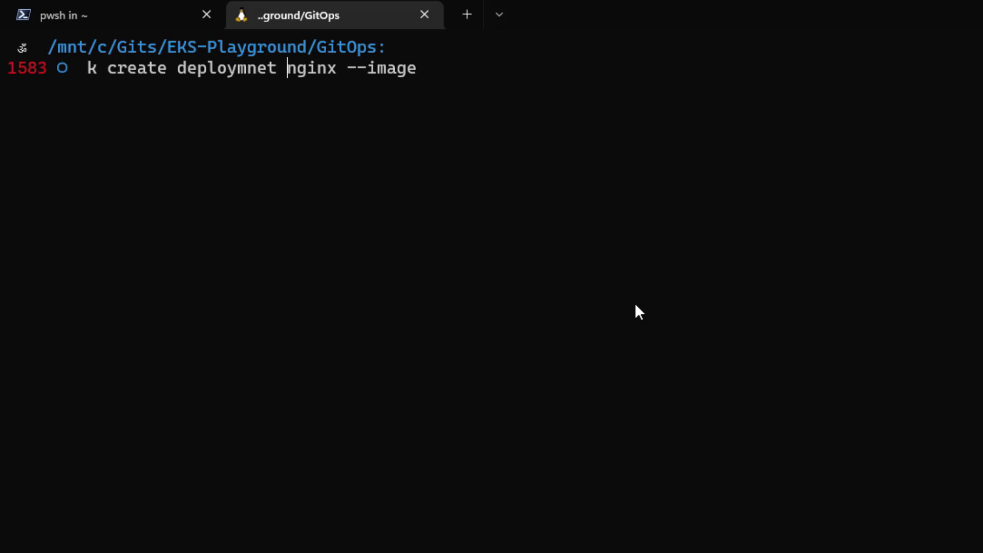
{"action": "key", "text": "BackSpace"}
{"action": "key", "text": "BackSpace"}
{"action": "key", "text": "BackSpace"}
{"action": "key", "text": "BackSpace"}
{"action": "type", "text": "ent"}
{"action": "key", "text": "End"}
{"action": "type", "text": "=nginx"}
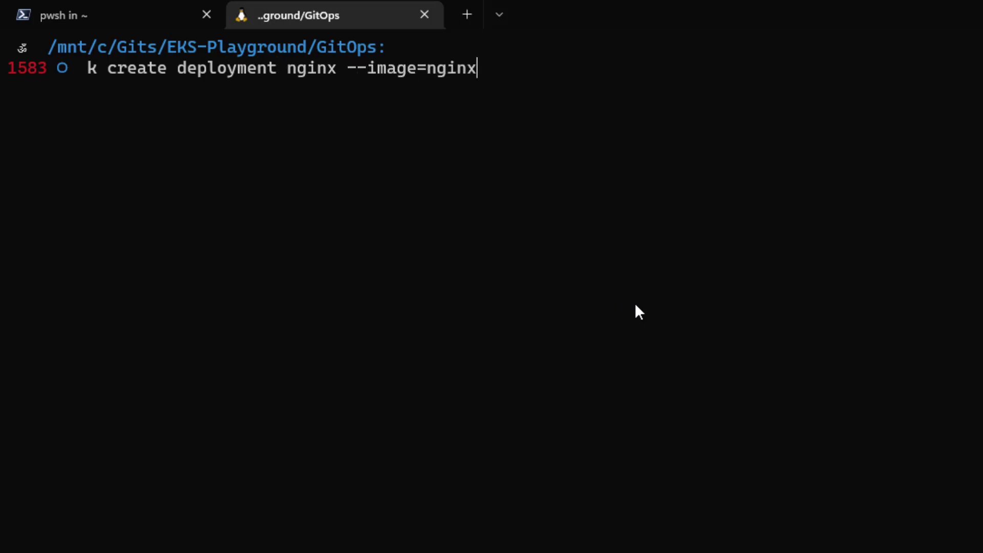
{"action": "type", "text": ":1.21 --replicas"}
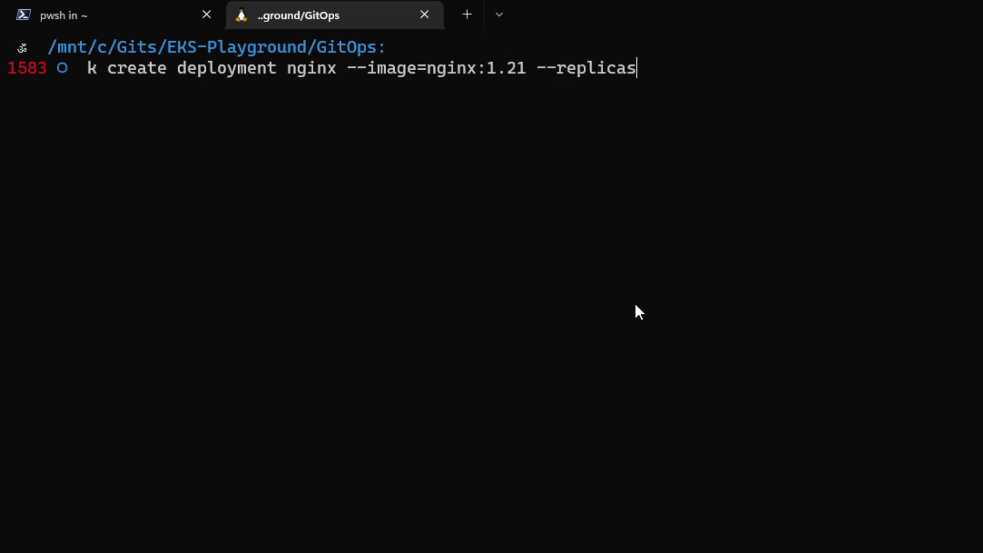
{"action": "type", "text": "=3"}
{"action": "key", "text": "Return"}
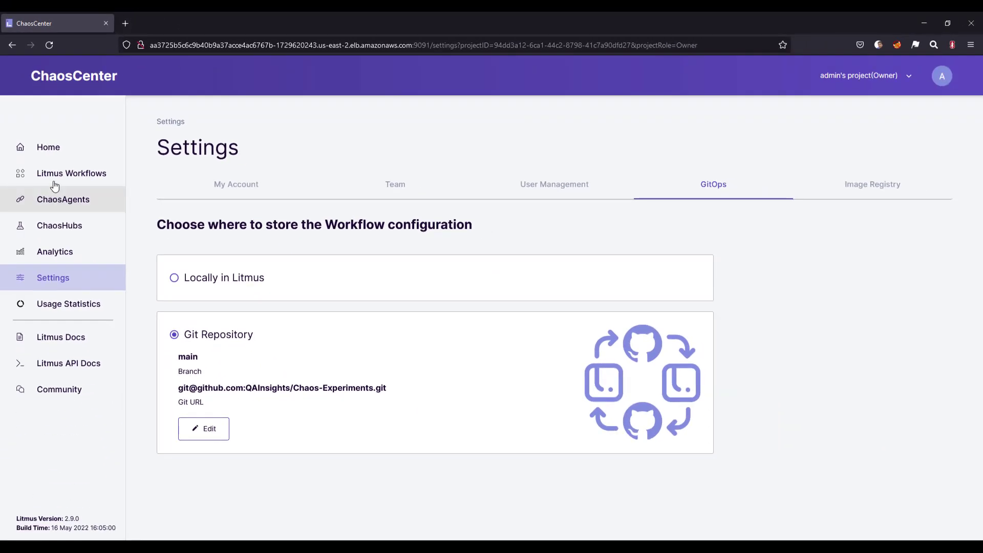
- Start scheduling a new Litmus workflow in ChaosCenter on the Self-Agent, using the experiments from ChaosHubs
{"action": "left_click", "coordinate": [55, 174]}
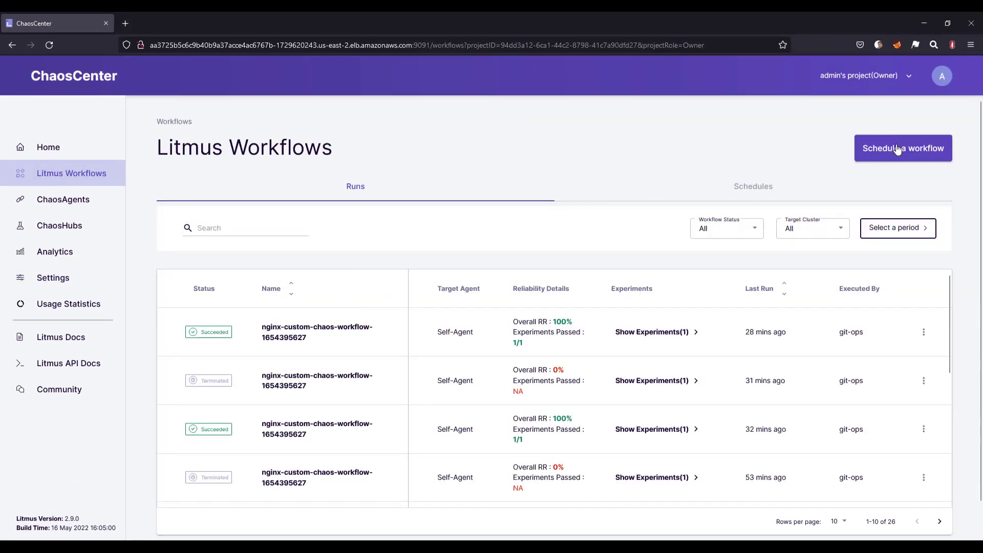
{"action": "left_click", "coordinate": [896, 148]}
{"action": "left_click", "coordinate": [261, 388]}
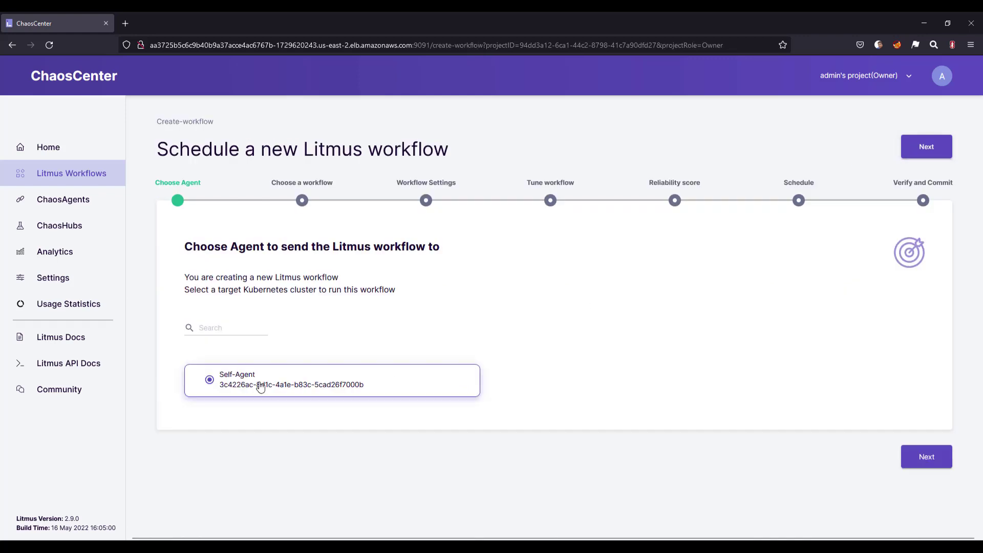
{"action": "left_click", "coordinate": [925, 463]}
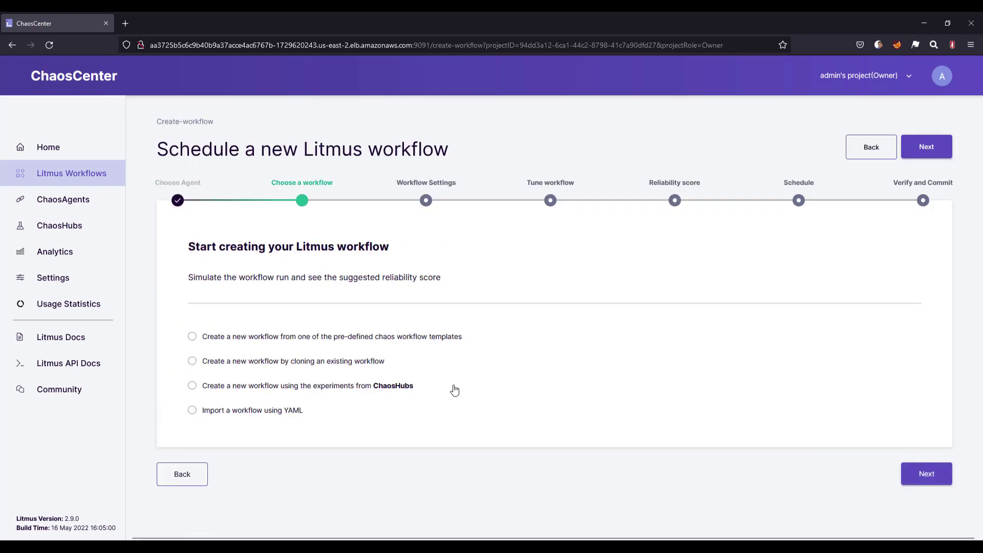
{"action": "left_click", "coordinate": [387, 389]}
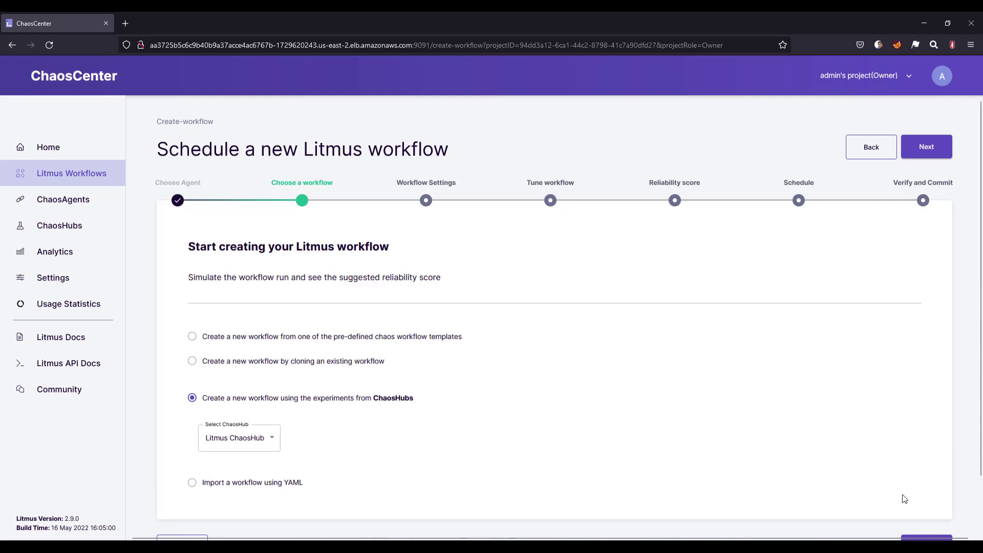
- Proceed to the workflow settings, name the workflow nginx-gitops-demo-custom-chaos-workflow and continue to tuning
{"action": "scroll", "coordinate": [917, 496], "scroll_direction": "down", "scroll_amount": 1}
{"action": "left_click", "coordinate": [921, 499]}
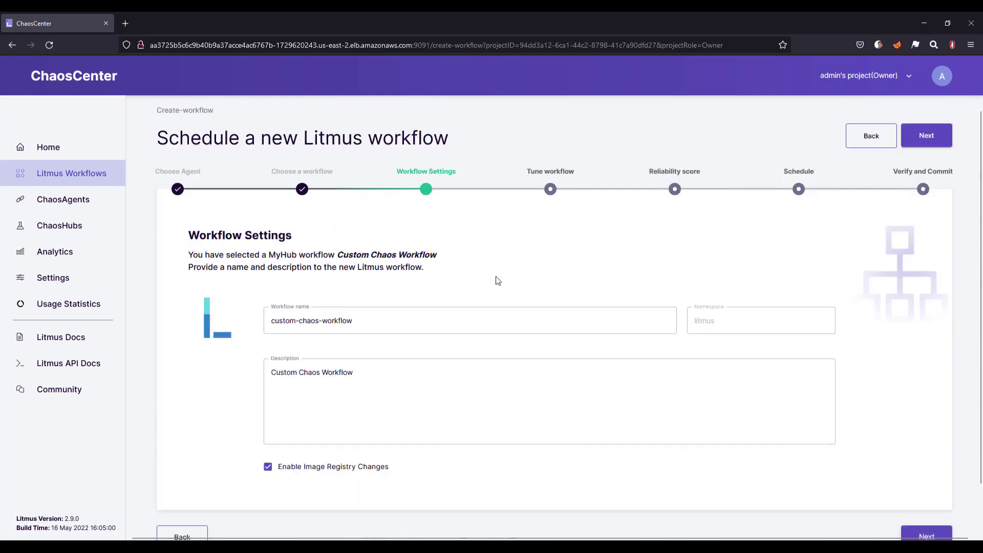
{"action": "left_click", "coordinate": [271, 319]}
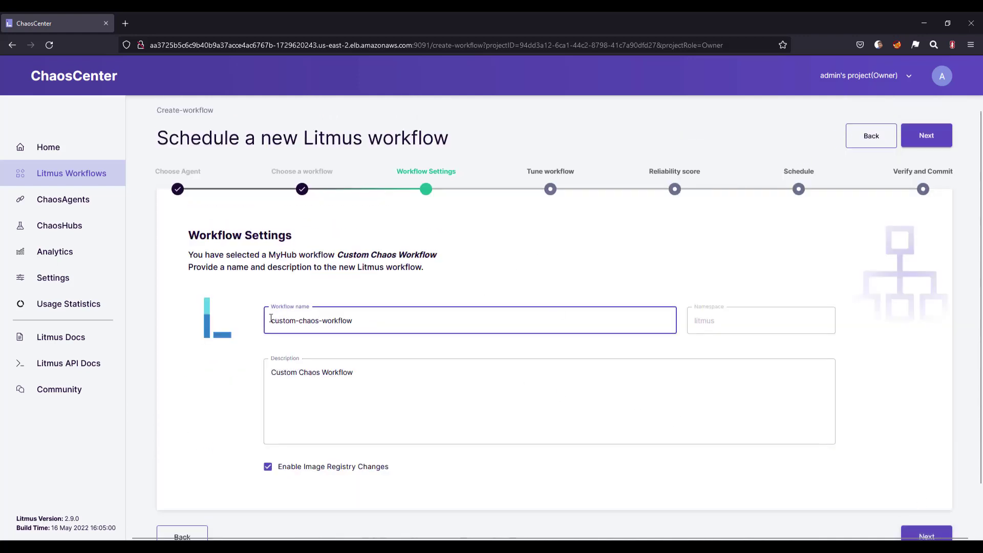
{"action": "type", "text": "nginx-gi"}
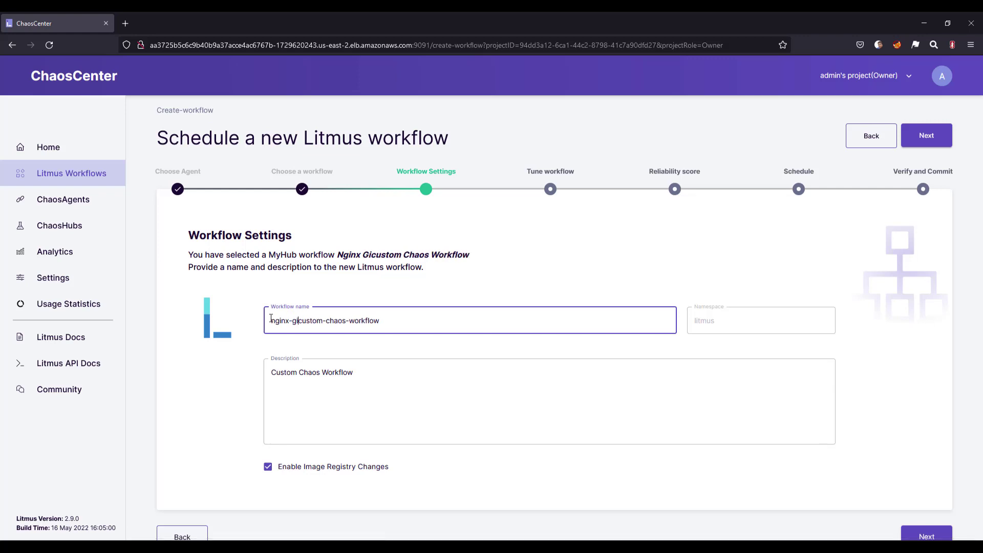
{"action": "type", "text": "tops-dem"}
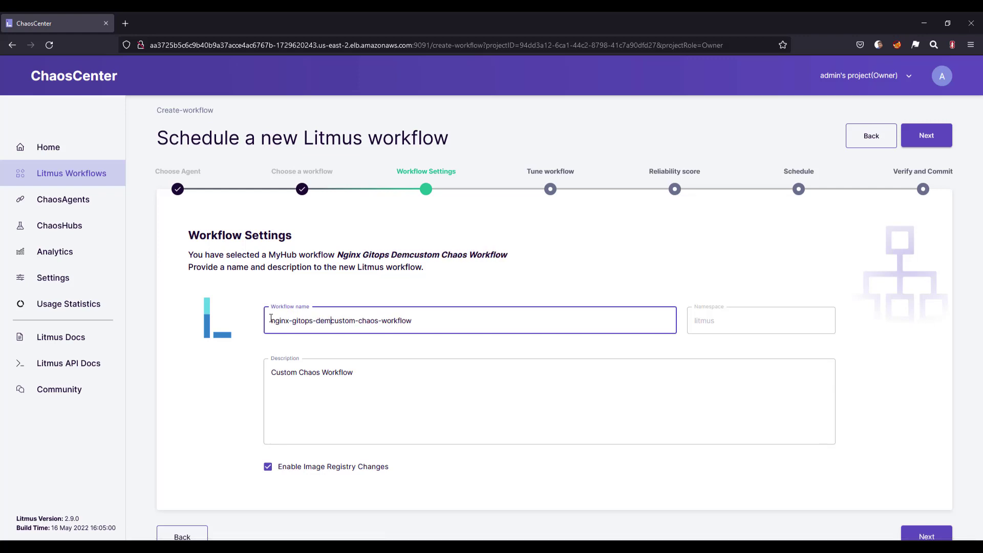
{"action": "type", "text": "o="}
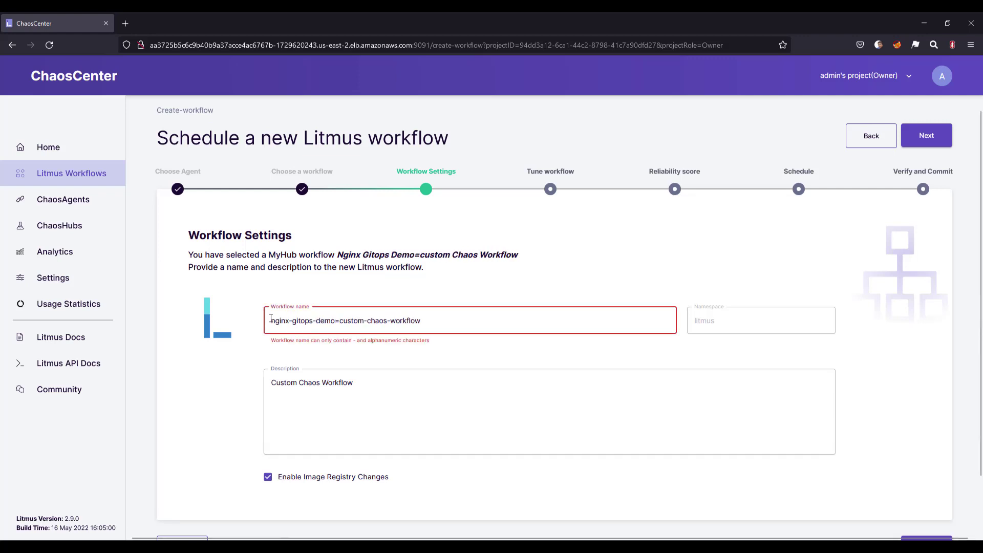
{"action": "key", "text": "BackSpace"}
{"action": "type", "text": "-"}
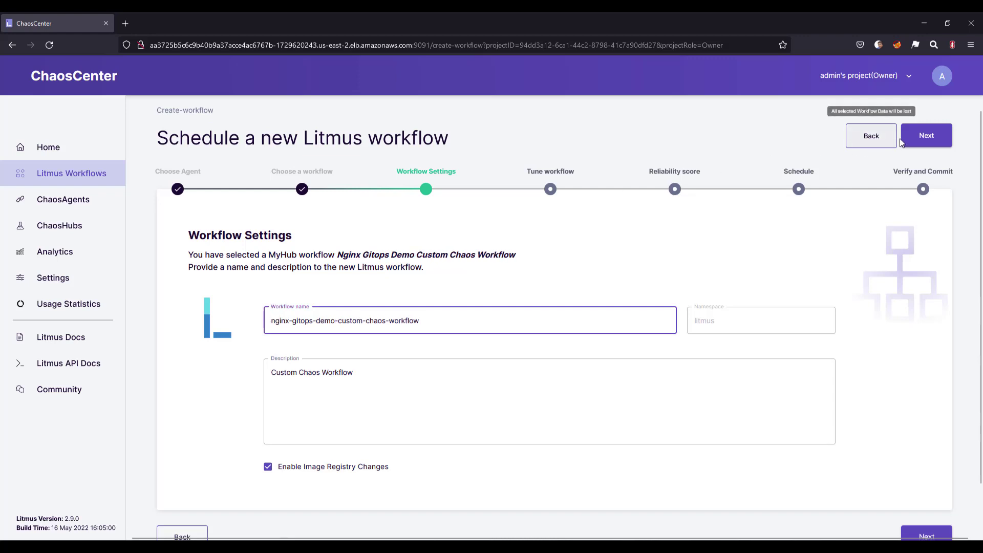
{"action": "left_click", "coordinate": [916, 136]}
- Search the available experiments for delete and add generic/pod-delete to the workflow
{"action": "left_click", "coordinate": [846, 276]}
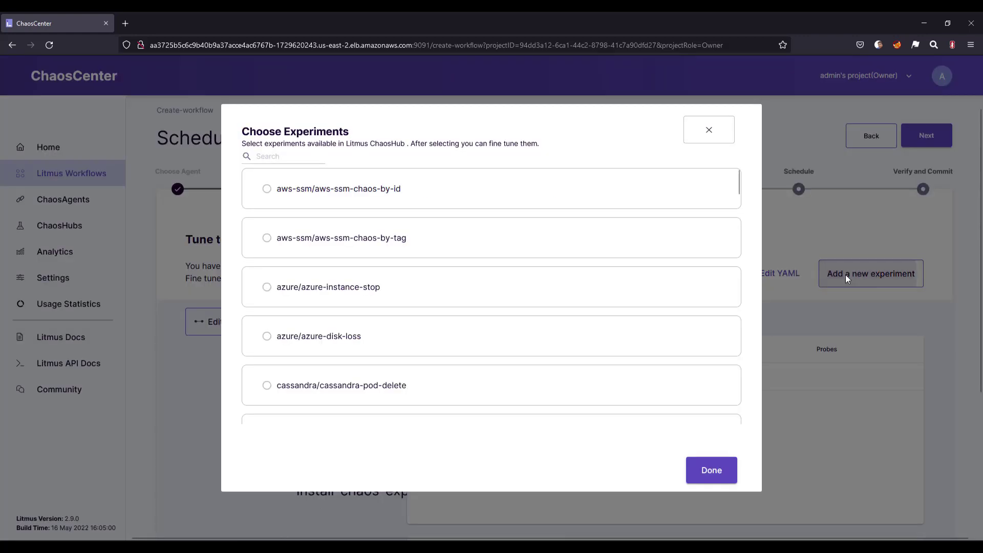
{"action": "left_click", "coordinate": [280, 157]}
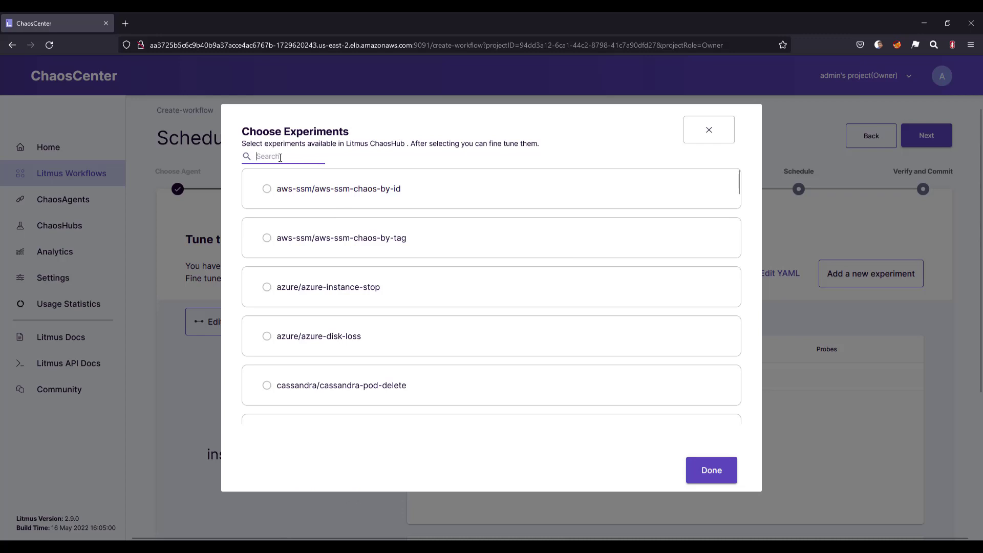
{"action": "type", "text": "delete"}
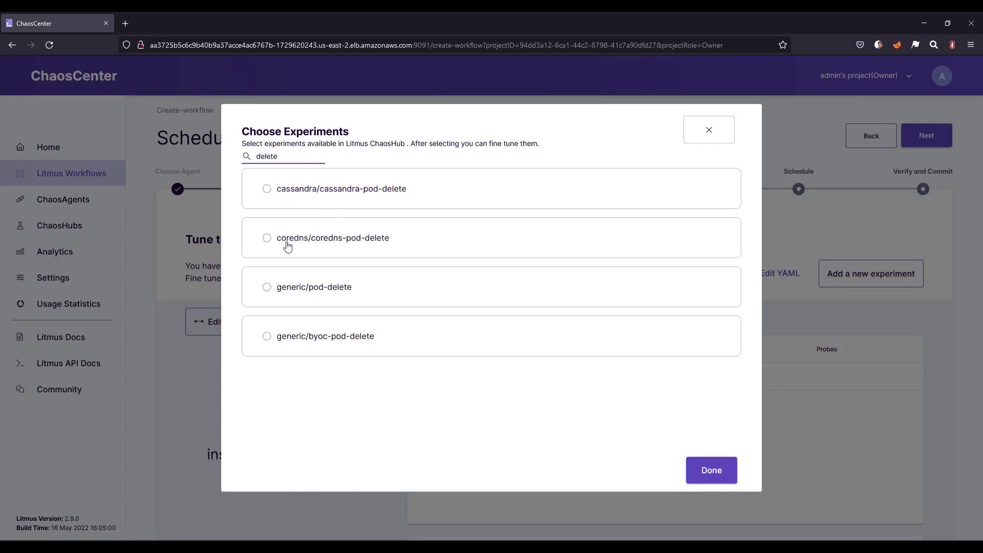
{"action": "left_click", "coordinate": [288, 280]}
{"action": "left_click", "coordinate": [713, 478]}
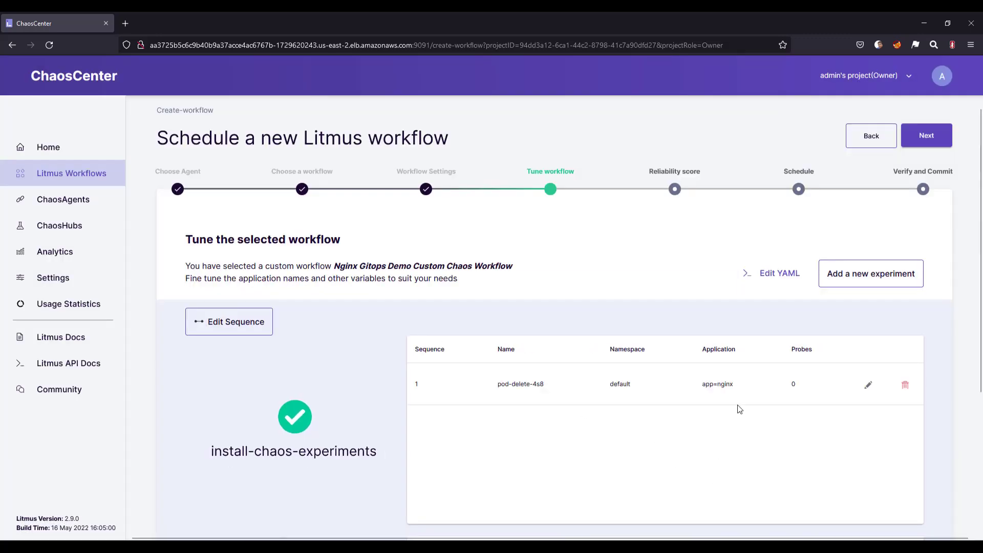
- Step through the pod-delete experiment's configuration, reveal its additional environment variables, and finish with the default target application and tuning values
{"action": "left_click", "coordinate": [868, 385]}
{"action": "scroll", "coordinate": [563, 374], "scroll_direction": "down", "scroll_amount": 3}
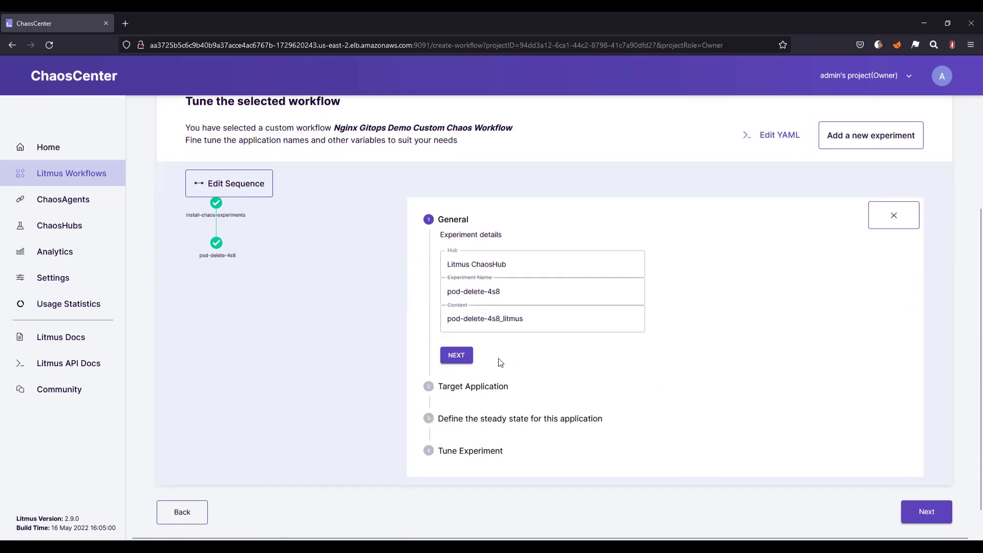
{"action": "left_click", "coordinate": [463, 357]}
{"action": "scroll", "coordinate": [491, 365], "scroll_direction": "down", "scroll_amount": 2}
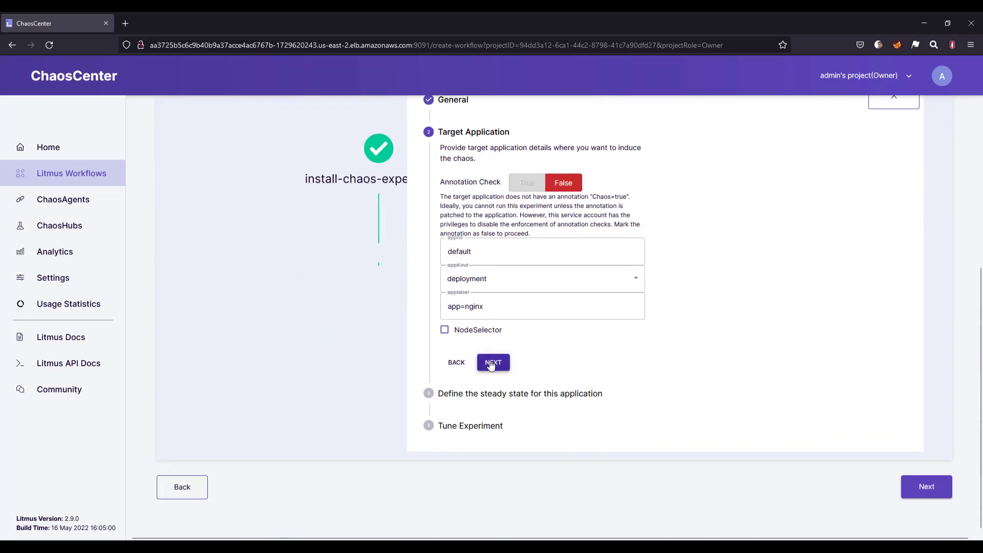
{"action": "left_click", "coordinate": [490, 365]}
{"action": "left_click", "coordinate": [499, 398]}
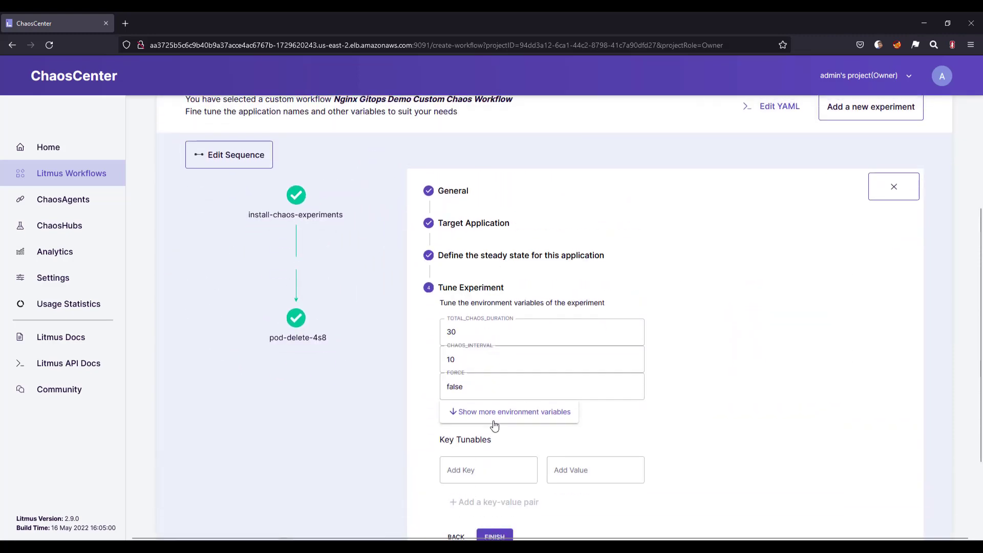
{"action": "left_click", "coordinate": [494, 425]}
{"action": "left_click", "coordinate": [489, 411]}
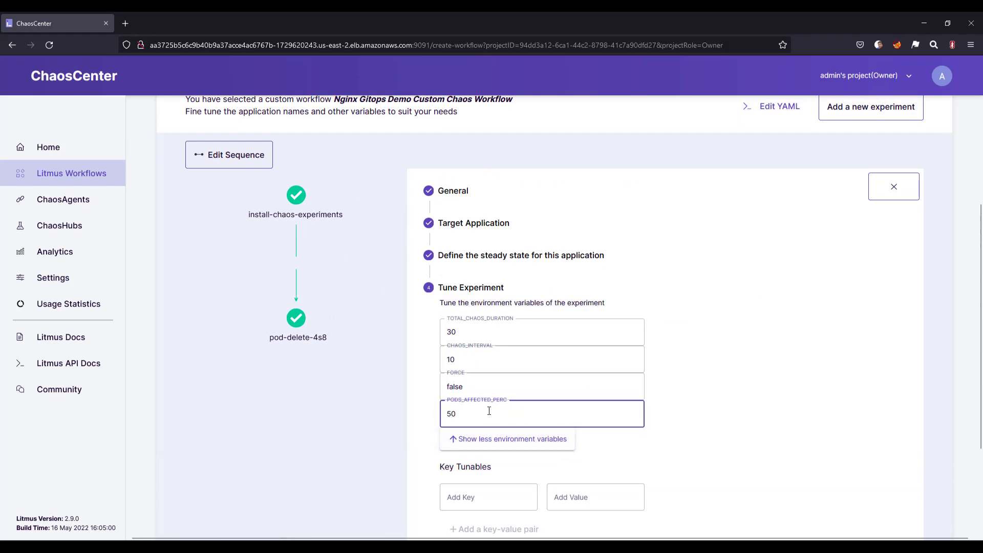
{"action": "left_click", "coordinate": [744, 368]}
{"action": "scroll", "coordinate": [685, 353], "scroll_direction": "down", "scroll_amount": 3}
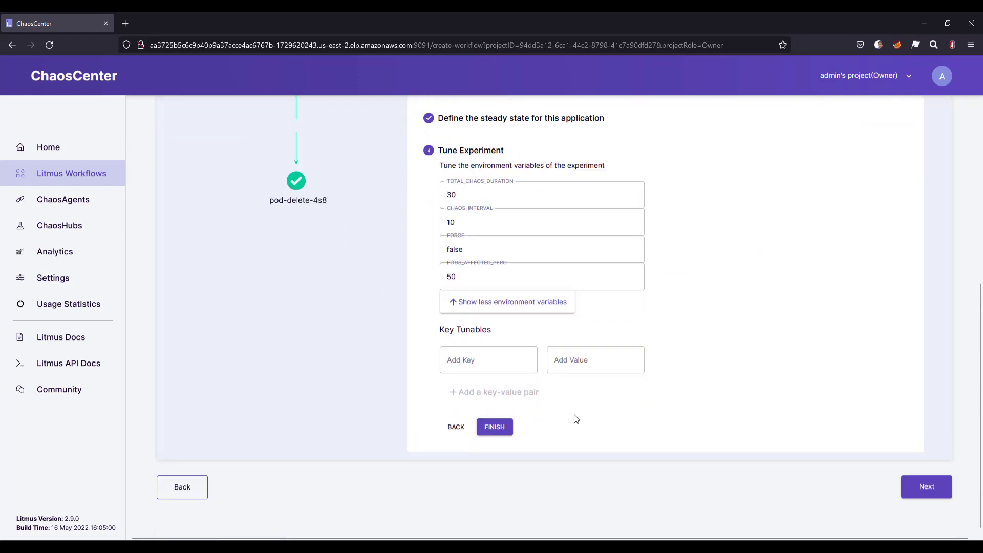
{"action": "left_click", "coordinate": [499, 428]}
- Accept the default reliability weight and schedule, finish creating the workflow, and go to the workflow runs list
{"action": "left_click", "coordinate": [926, 487]}
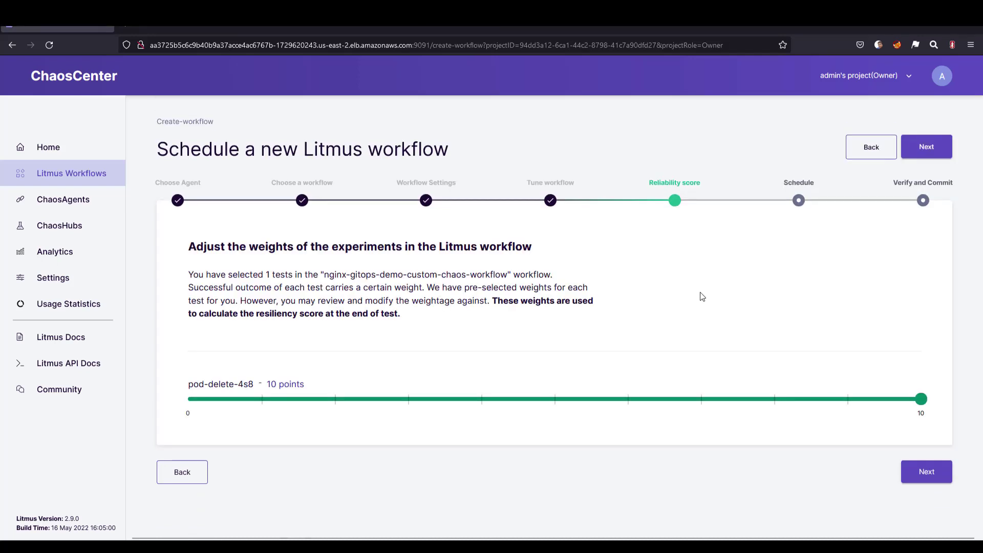
{"action": "left_click", "coordinate": [927, 145]}
{"action": "left_click", "coordinate": [926, 145]}
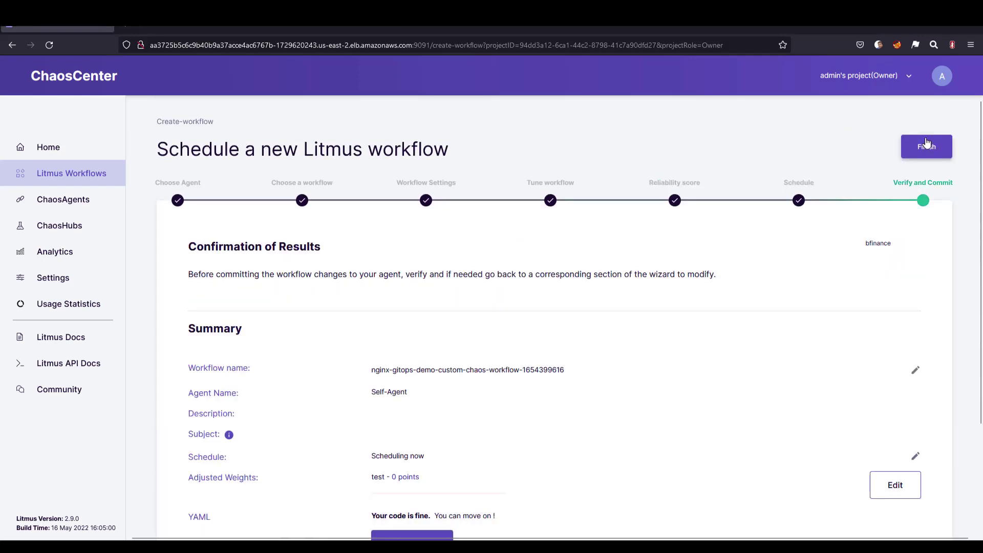
{"action": "left_click", "coordinate": [927, 148]}
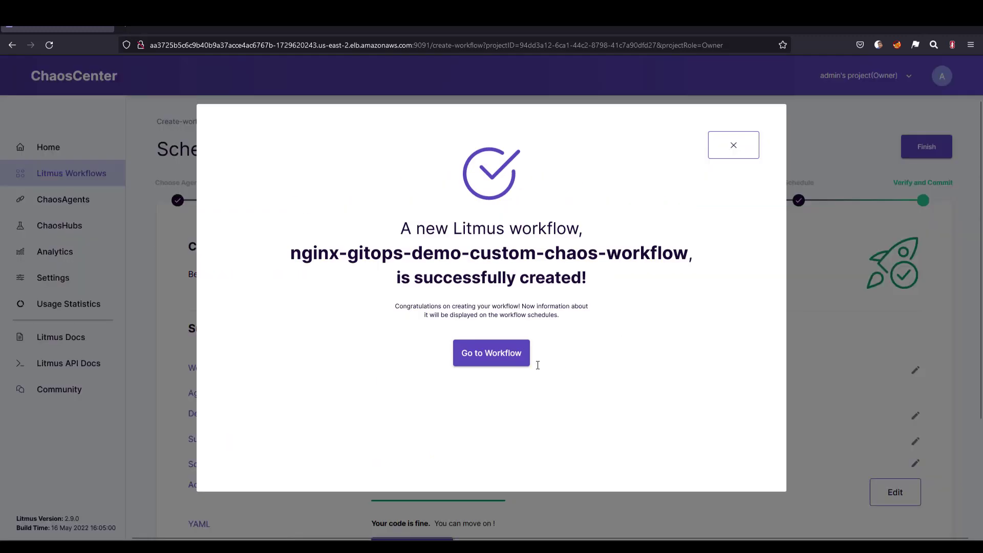
{"action": "left_click", "coordinate": [490, 353]}
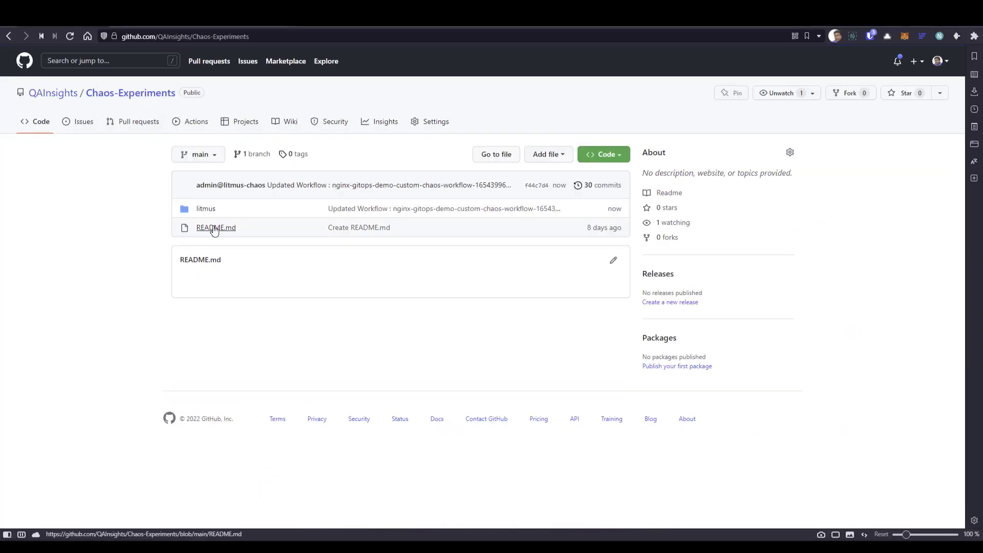
- Switch to the GitHub repository and examine the committed nginx-gitops-demo workflow YAML in the project's folder under litmus
{"action": "left_click", "coordinate": [202, 212]}
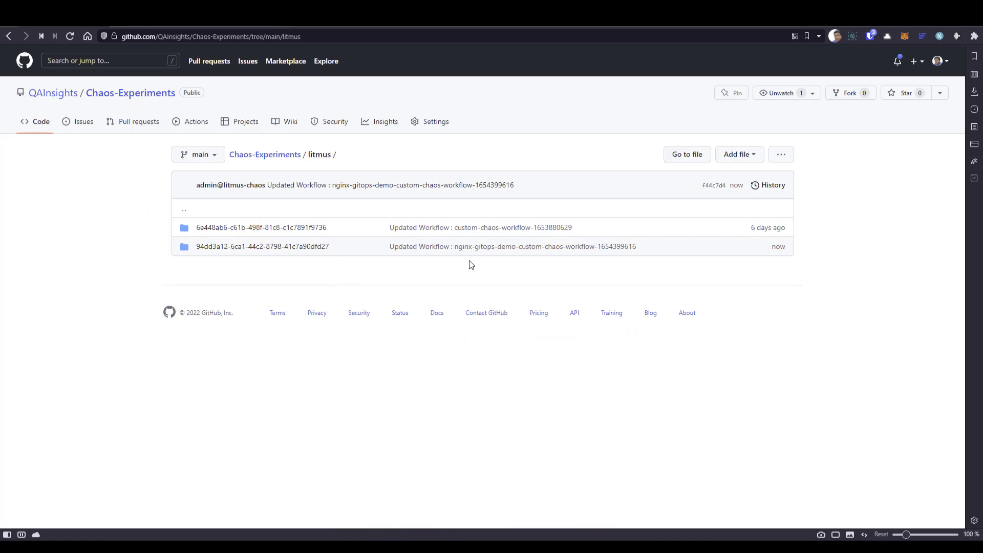
{"action": "left_click_drag", "start_coordinate": [332, 249], "coordinate": [193, 252]}
{"action": "left_click", "coordinate": [248, 248]}
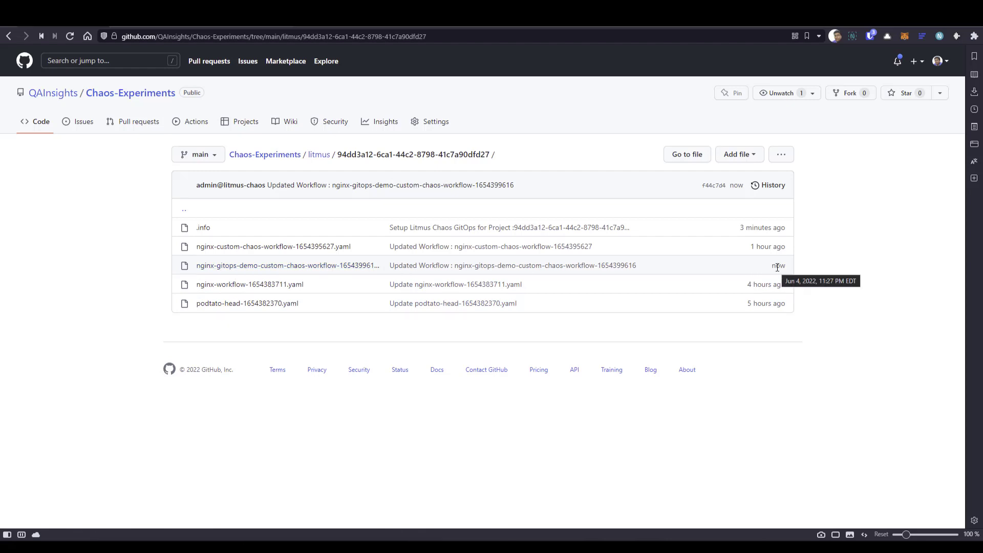
{"action": "left_click", "coordinate": [347, 265]}
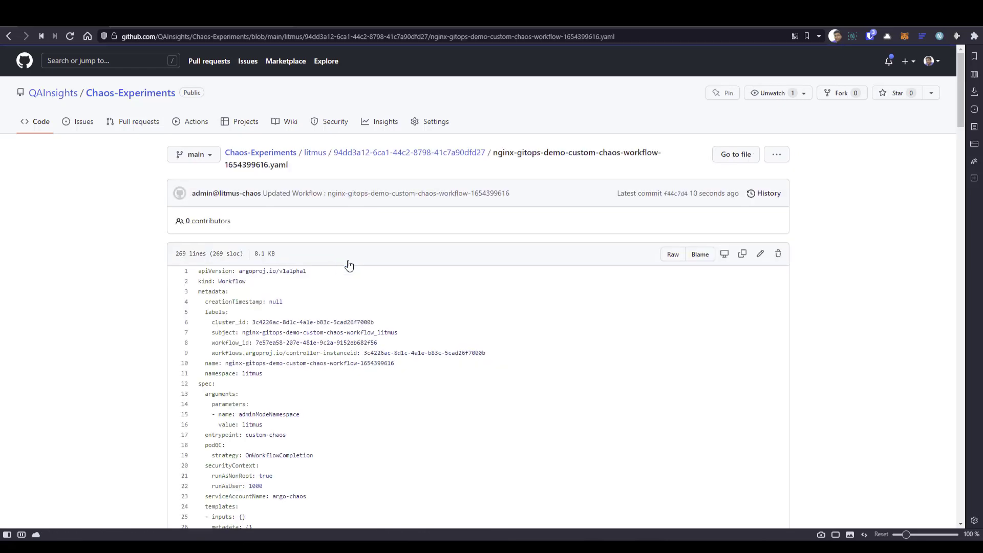
{"action": "scroll", "coordinate": [401, 350], "scroll_direction": "down", "scroll_amount": 1}
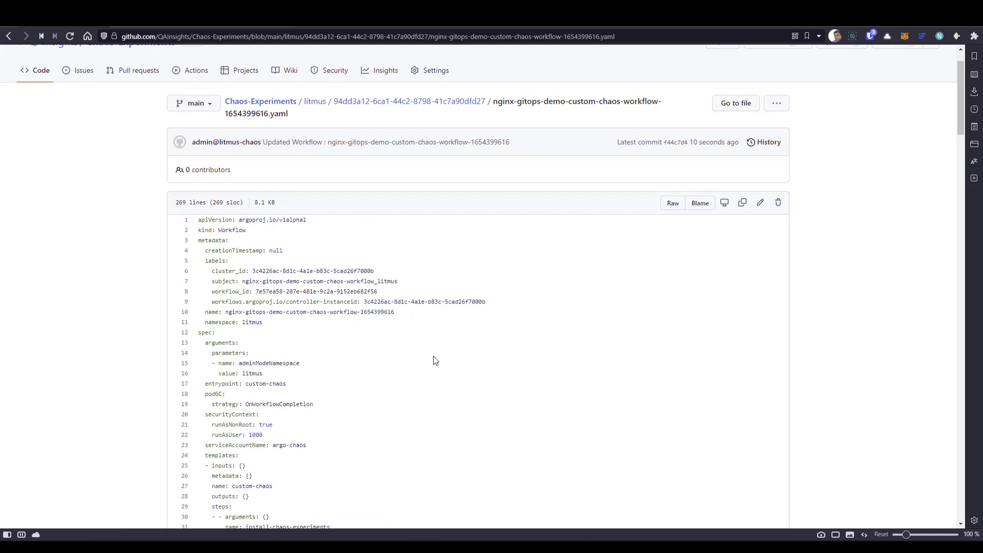
{"action": "scroll", "coordinate": [434, 360], "scroll_direction": "down", "scroll_amount": 3}
{"action": "scroll", "coordinate": [434, 359], "scroll_direction": "up", "scroll_amount": 4}
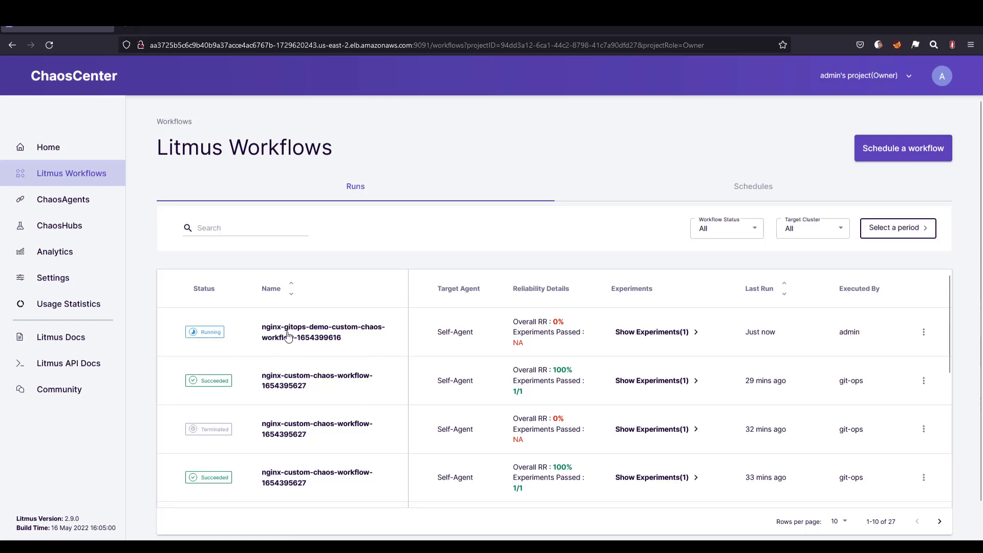
- Switch back to ChaosCenter and inspect the graph view of the nginx-gitops-demo-custom-chaos-workflow run
{"action": "left_click", "coordinate": [288, 336]}
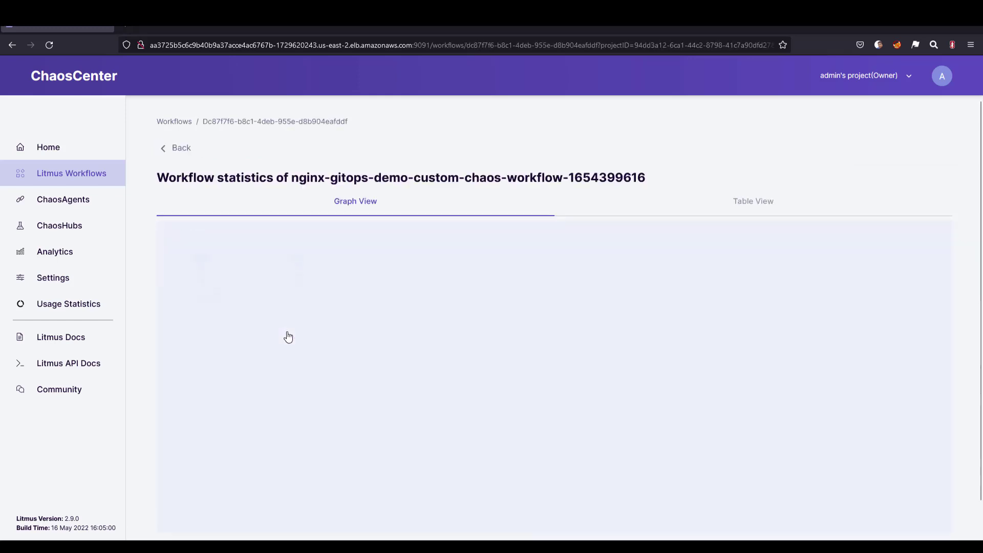
{"action": "left_click_drag", "start_coordinate": [447, 367], "coordinate": [345, 316]}
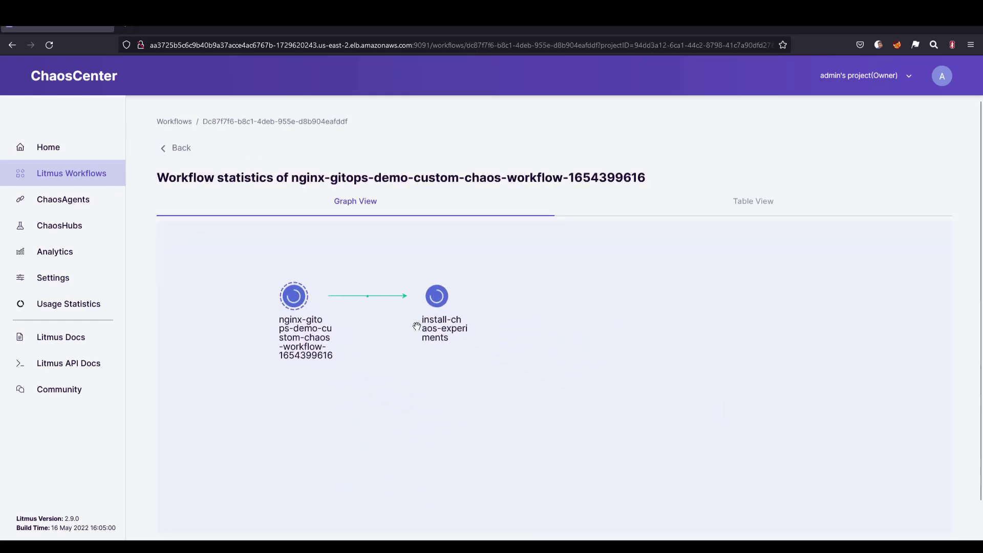
{"action": "scroll", "coordinate": [417, 325], "scroll_direction": "up", "scroll_amount": 5}
{"action": "left_click_drag", "start_coordinate": [406, 349], "coordinate": [512, 365]}
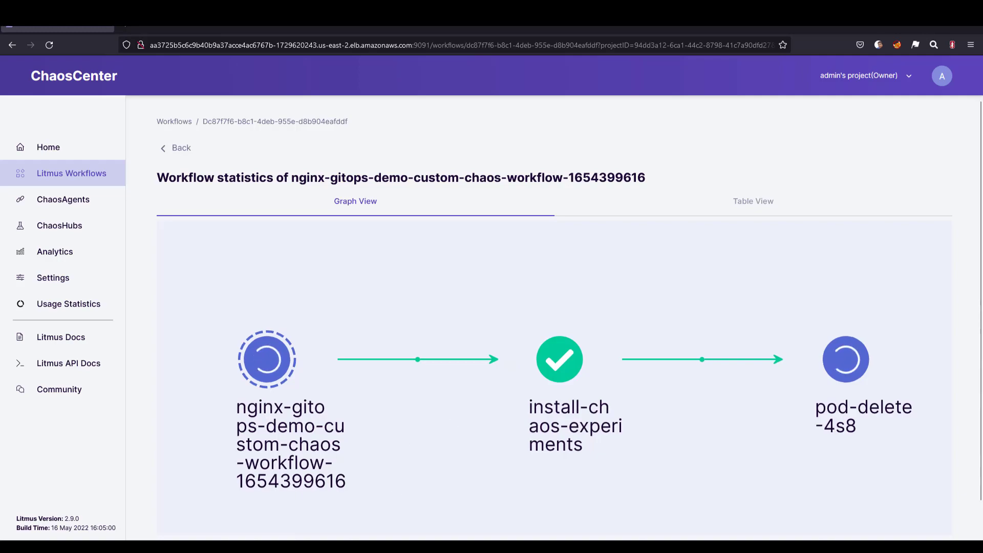
- Return to the workflow YAML on GitHub and select the workflow_id value for copying
{"action": "key", "text": "alt+Tab"}
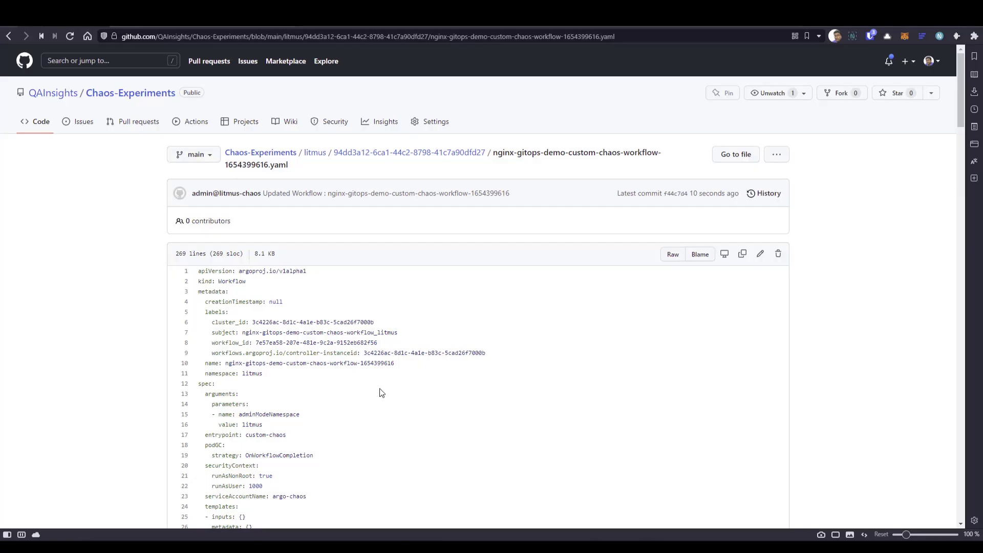
{"action": "left_click_drag", "start_coordinate": [378, 344], "coordinate": [256, 349]}
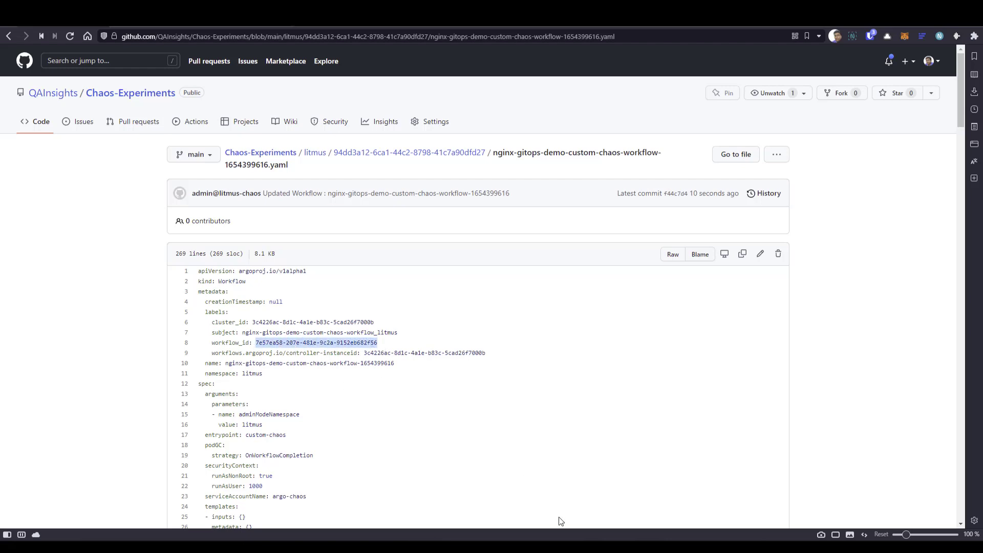
- Switch to the terminal, clear it, and annotate the nginx deployment with litmuschaos.io/workflow set to the copied workflow ID 7e57ea58-207e-481e-9c2a-9152eb682f56
{"action": "key", "text": "alt+Tab"}
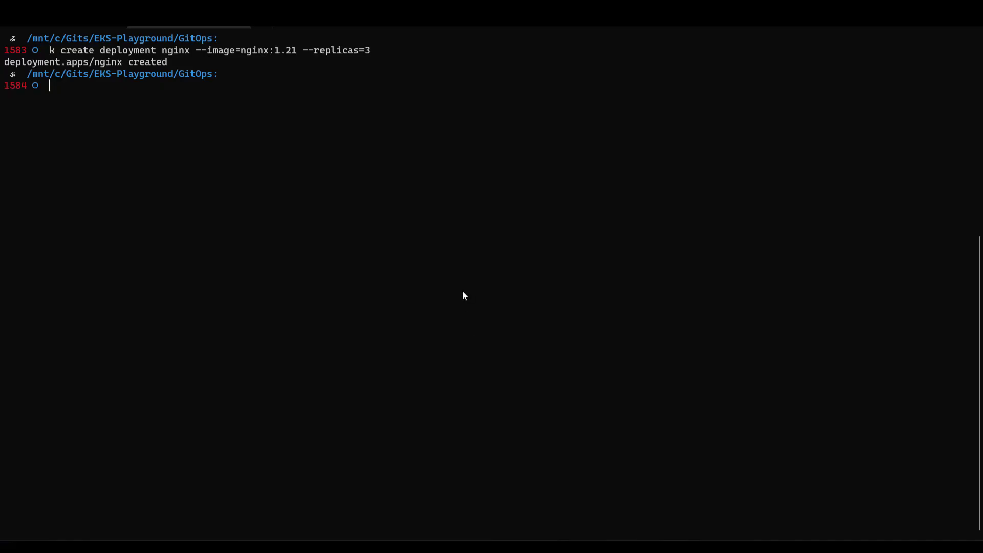
{"action": "key", "text": "ctrl+l"}
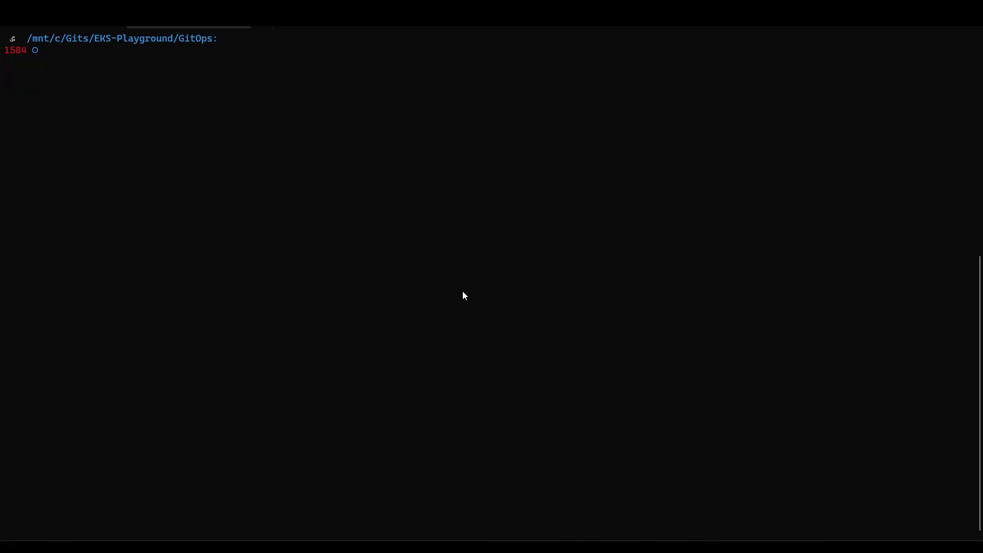
{"action": "type", "text": "k annotate "}
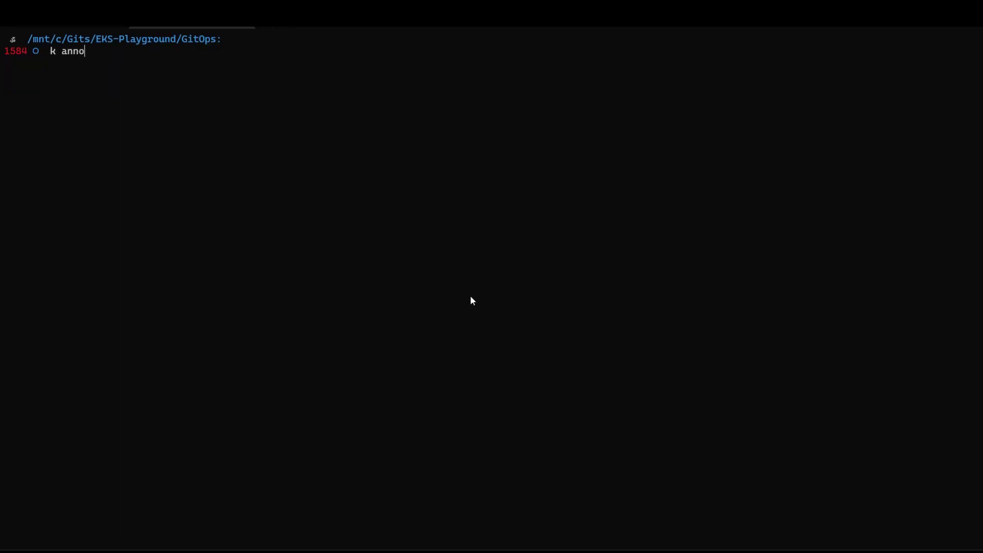
{"action": "type", "text": "deployments.apps "}
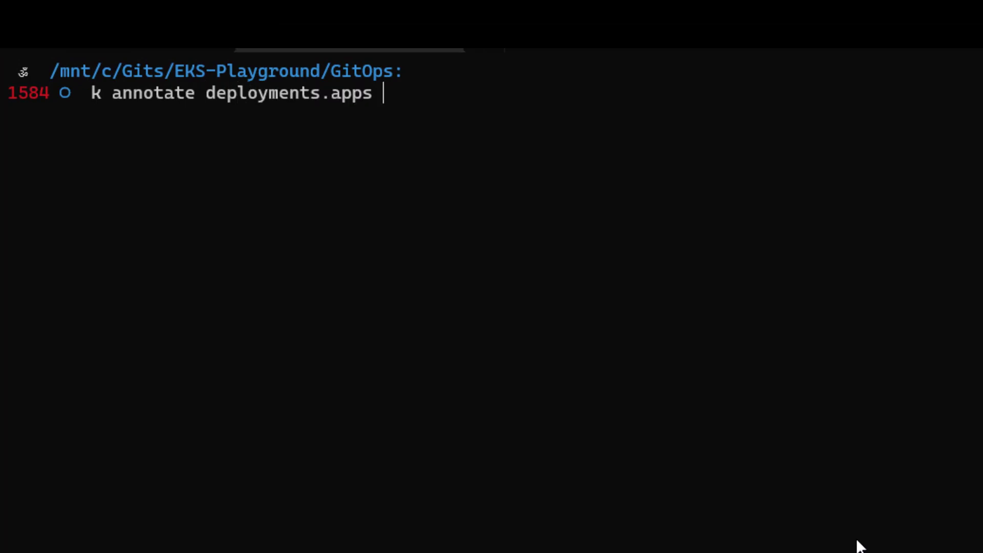
{"action": "type", "text": "nginx "}
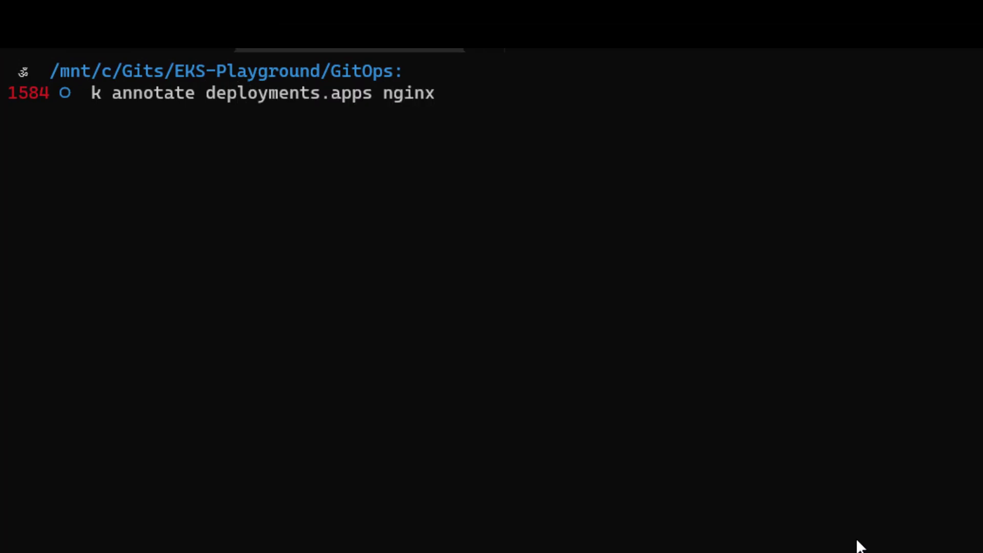
{"action": "type", "text": "litmus"}
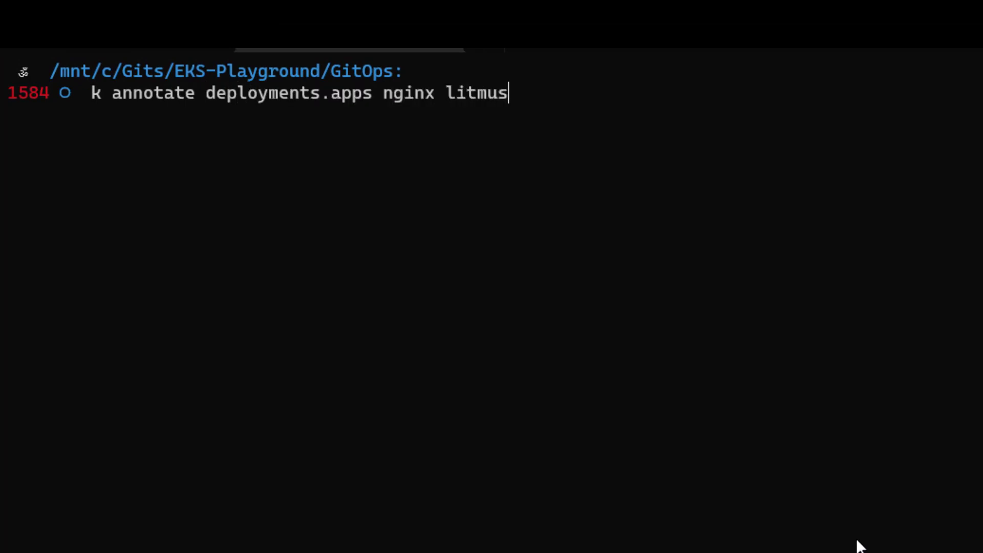
{"action": "type", "text": "chaos.io/work"}
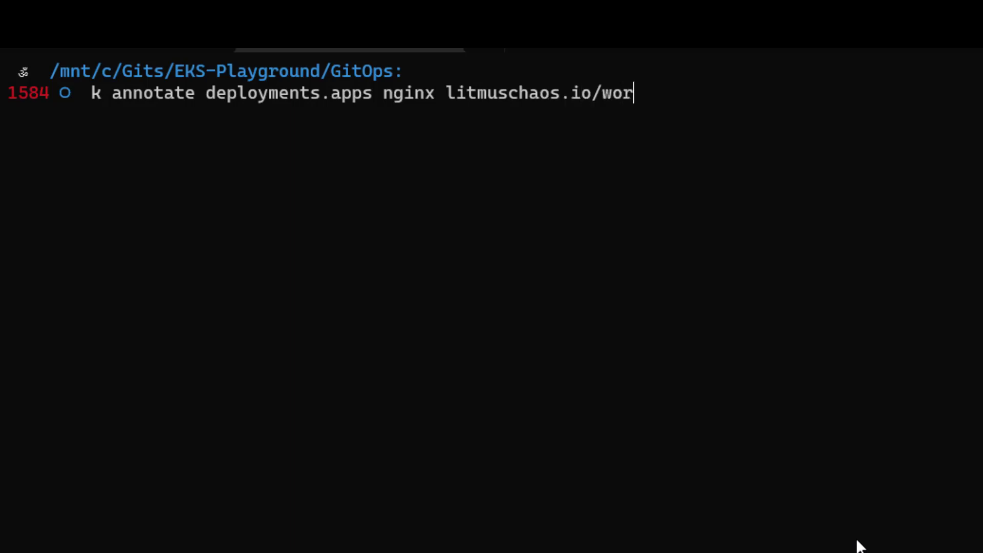
{"action": "type", "text": "flow="}
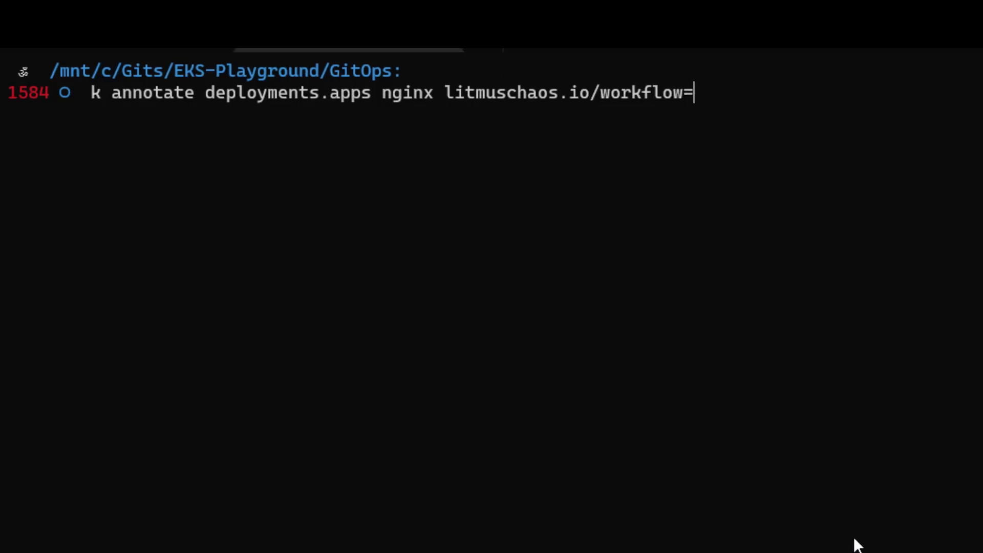
{"action": "type", "text": "7e57ea58-207e-481e-9c2a-9152eb682f56"}
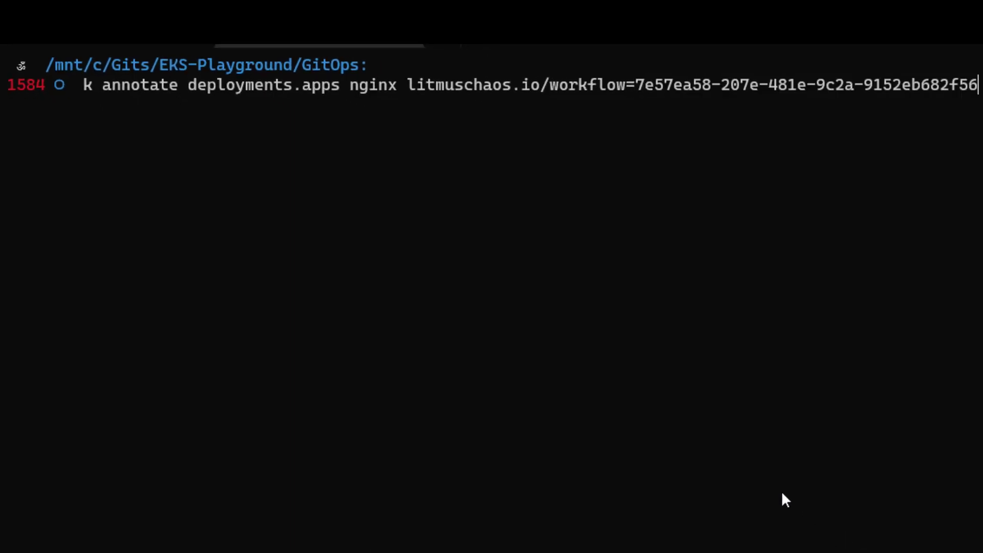
{"action": "key", "text": "Return"}
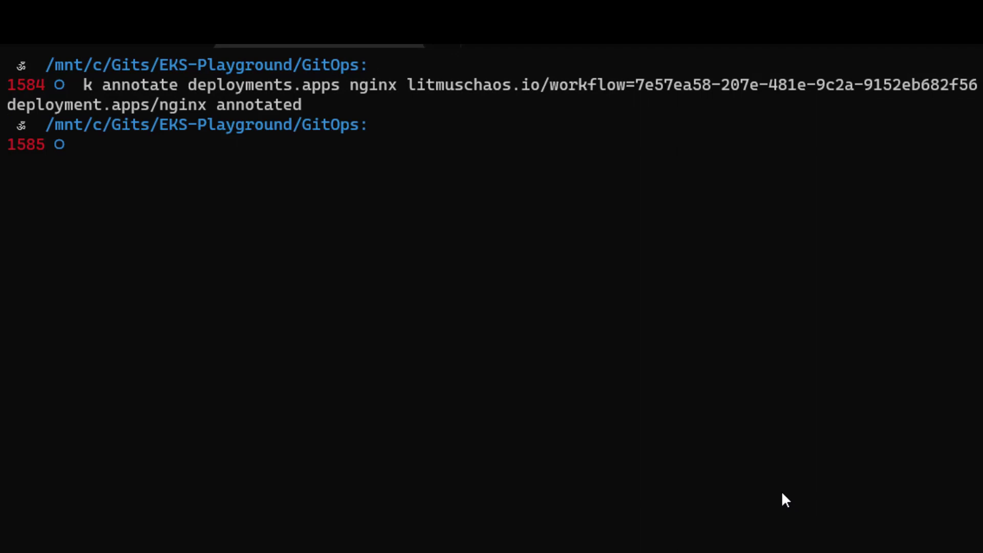
- Reuse the previous annotate command to add litmuschaos.io/gitops=true to the nginx deployment
{"action": "key", "text": "Up"}
{"action": "key", "text": "BackSpace"}
{"action": "key", "text": "BackSpace"}
{"action": "key", "text": "BackSpace"}
{"action": "key", "text": "BackSpace"}
{"action": "key", "text": "BackSpace"}
{"action": "key", "text": "BackSpace"}
{"action": "key", "text": "BackSpace"}
{"action": "key", "text": "BackSpace"}
{"action": "key", "text": "BackSpace"}
{"action": "key", "text": "BackSpace"}
{"action": "key", "text": "BackSpace"}
{"action": "key", "text": "BackSpace"}
{"action": "key", "text": "BackSpace"}
{"action": "key", "text": "BackSpace"}
{"action": "key", "text": "BackSpace"}
{"action": "key", "text": "BackSpace"}
{"action": "key", "text": "BackSpace"}
{"action": "key", "text": "BackSpace"}
{"action": "key", "text": "BackSpace"}
{"action": "key", "text": "BackSpace"}
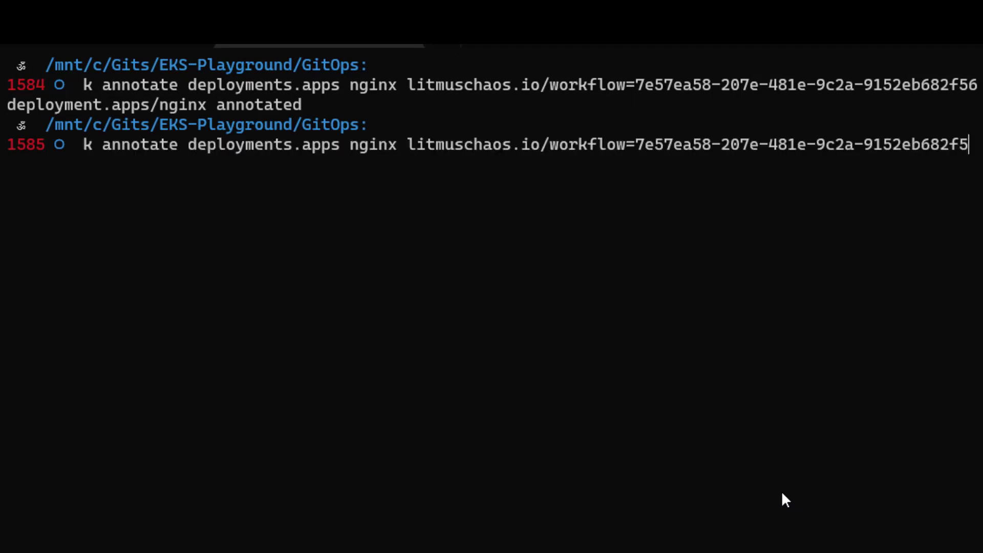
{"action": "key", "text": "BackSpace"}
{"action": "key", "text": "BackSpace"}
{"action": "key", "text": "BackSpace"}
{"action": "key", "text": "BackSpace"}
{"action": "key", "text": "BackSpace"}
{"action": "key", "text": "BackSpace"}
{"action": "key", "text": "BackSpace"}
{"action": "key", "text": "BackSpace"}
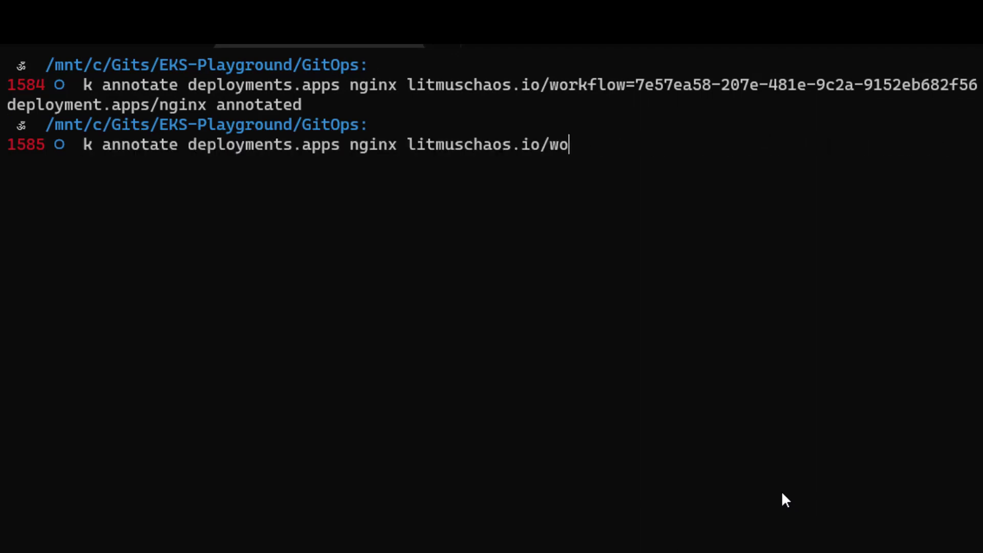
{"action": "type", "text": "gitp"}
{"action": "key", "text": "BackSpace"}
{"action": "type", "text": "ops=tru"}
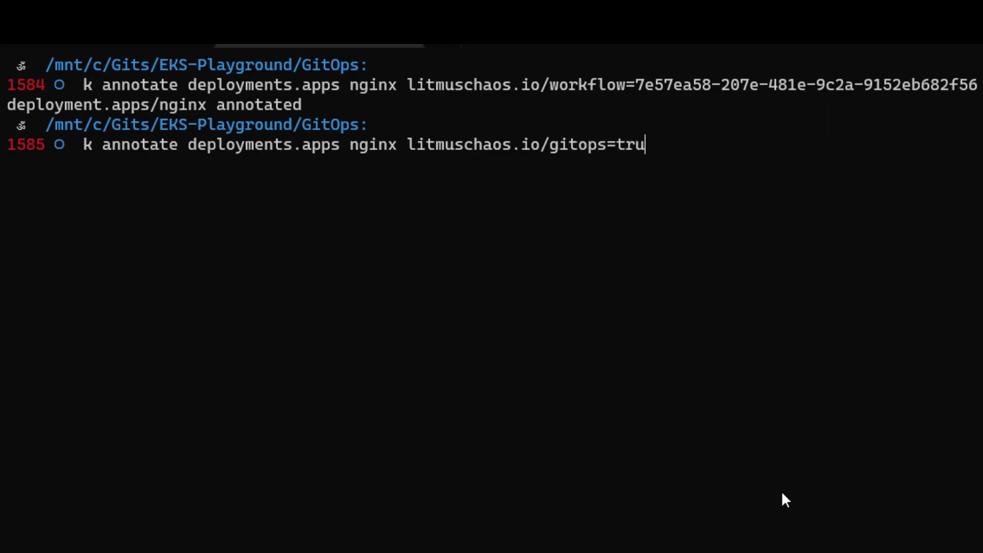
{"action": "type", "text": "e"}
{"action": "key", "text": "Return"}
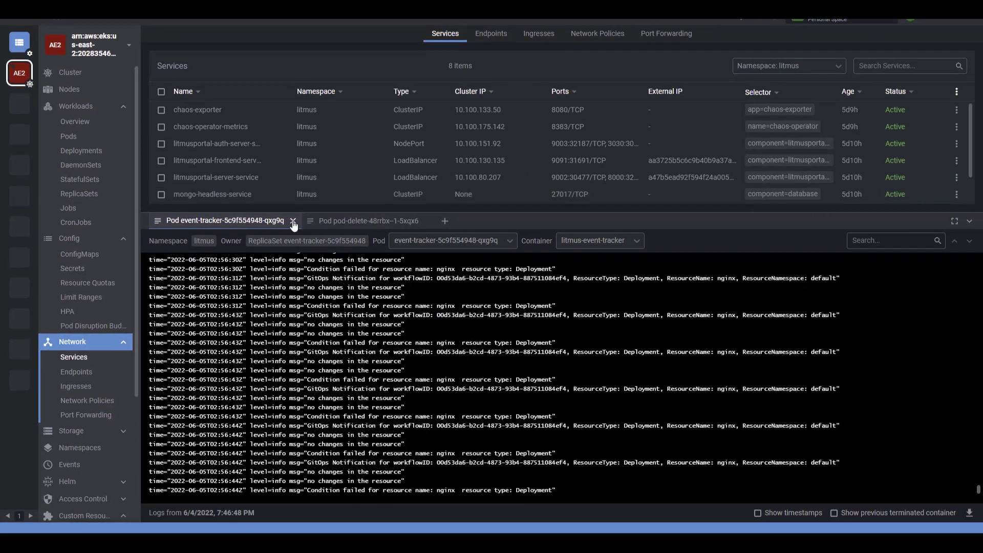
- Switch to Lens, close the old pod-delete log, and open the logs of the event-tracker pod in the litmus namespace
{"action": "left_click", "coordinate": [292, 220]}
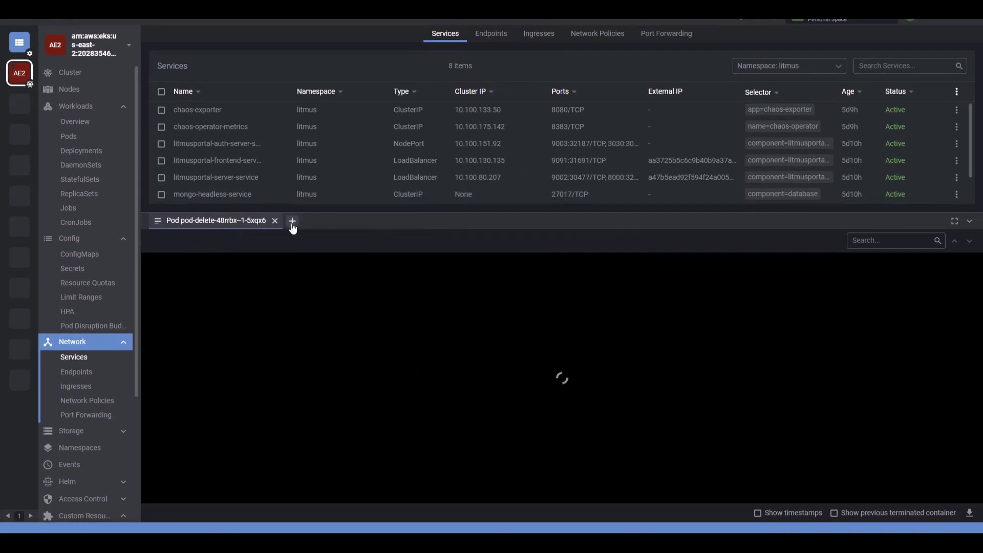
{"action": "left_click", "coordinate": [292, 222]}
{"action": "left_click", "coordinate": [275, 220]}
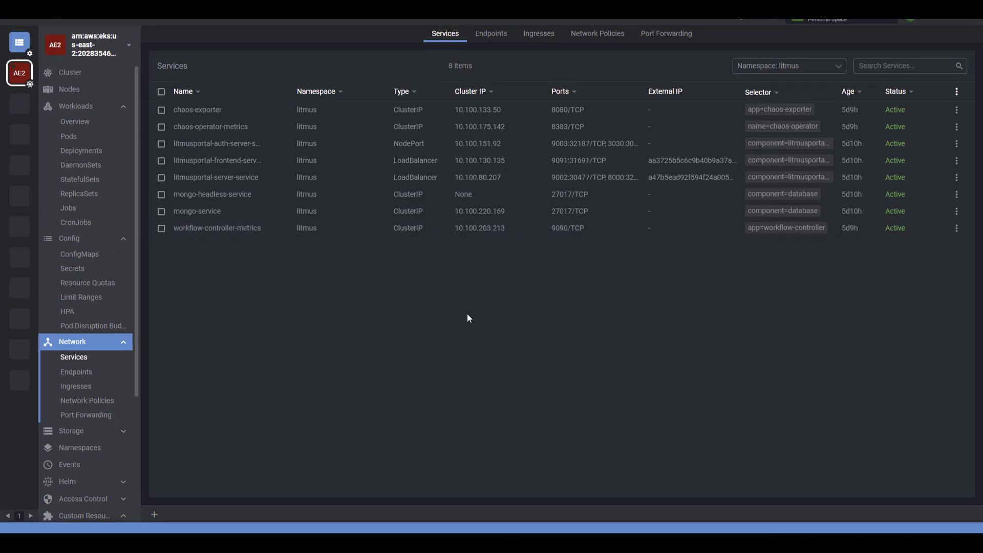
{"action": "left_click", "coordinate": [68, 137]}
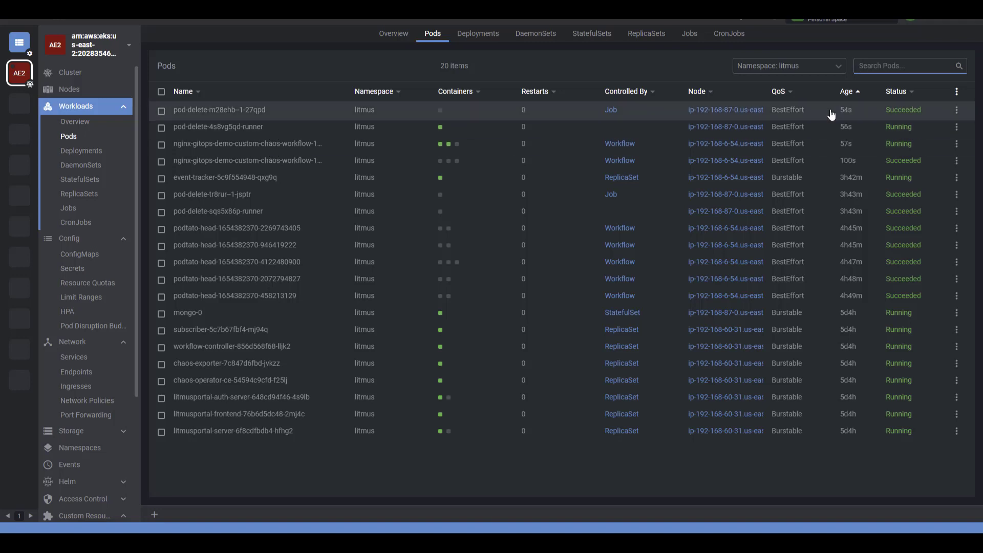
{"action": "left_click", "coordinate": [271, 183]}
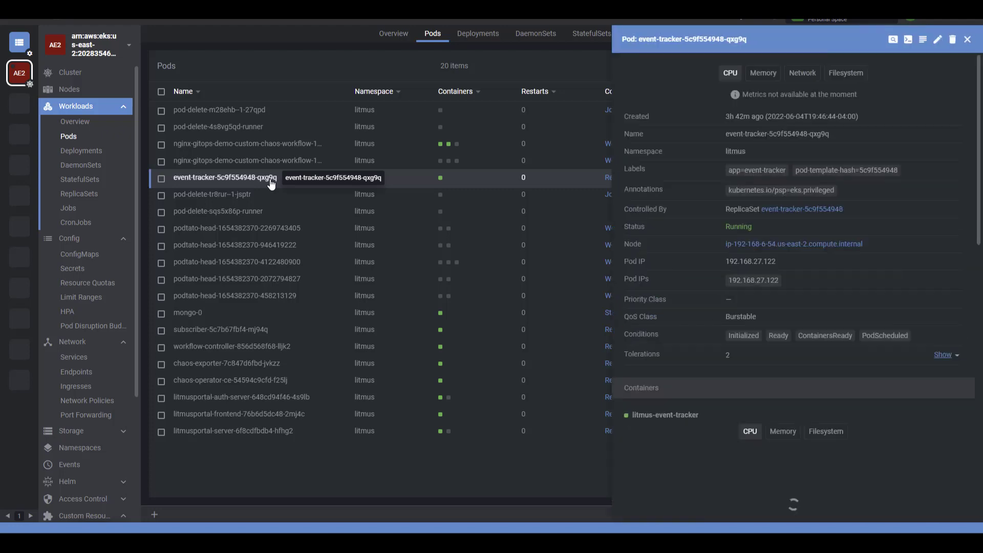
{"action": "left_click", "coordinate": [922, 43]}
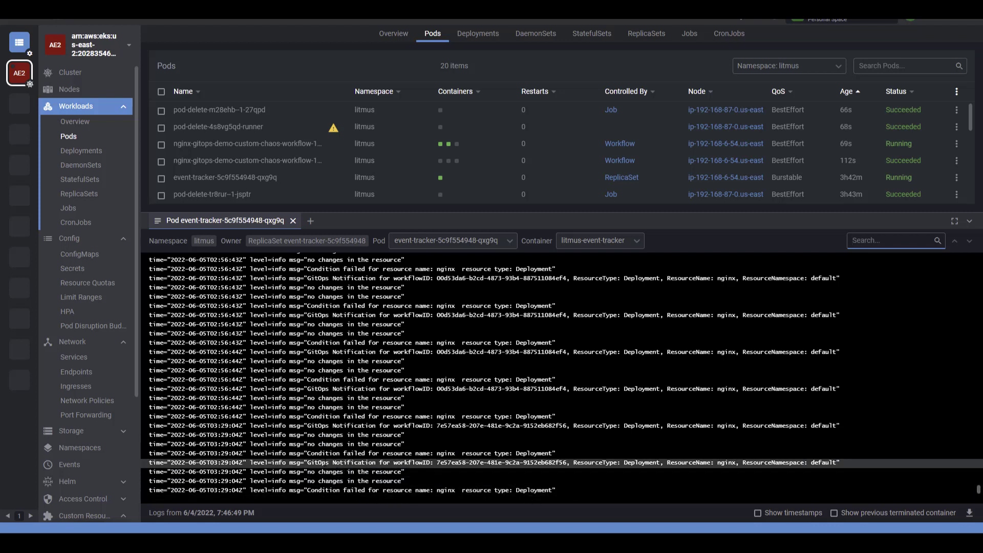
- Examine the latest GitOps notification and condition entries for nginx in the event-tracker log
{"action": "left_click_drag", "start_coordinate": [325, 463], "coordinate": [604, 465]}
{"action": "left_click", "coordinate": [727, 467]}
{"action": "left_click_drag", "start_coordinate": [333, 491], "coordinate": [404, 492]}
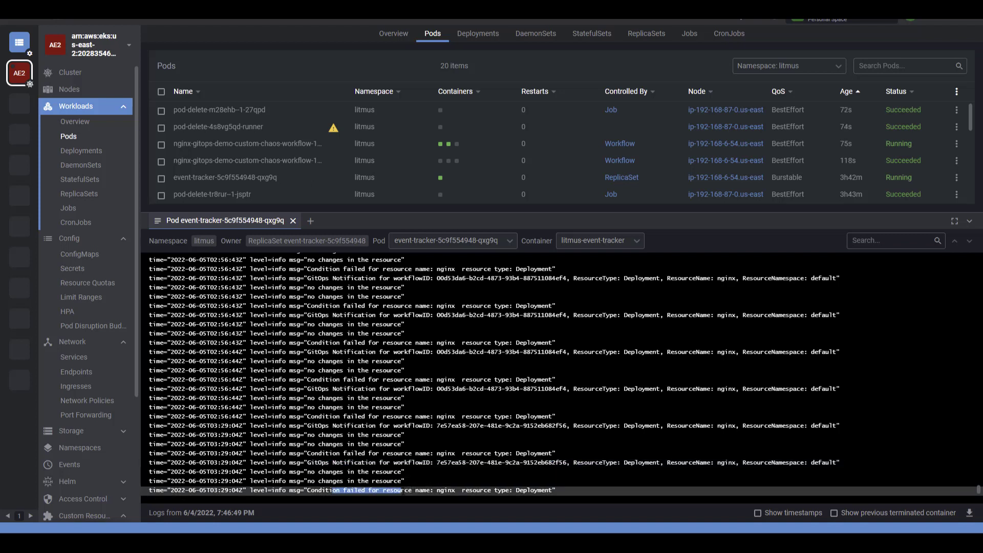
{"action": "left_click", "coordinate": [484, 492]}
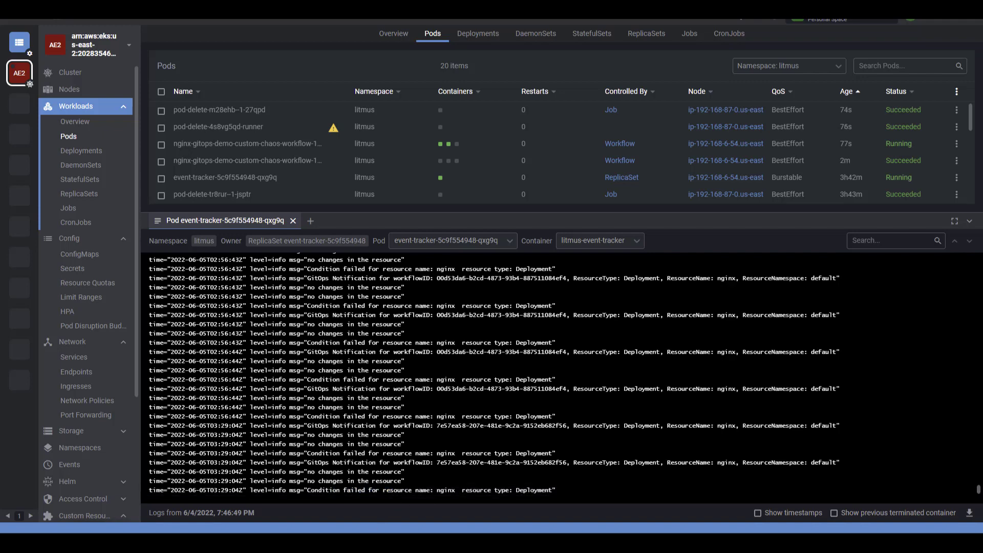
- Switch to ChaosCenter, go back to the workflow runs list, and open the latest nginx-gitops-demo run
{"action": "left_click", "coordinate": [381, 504]}
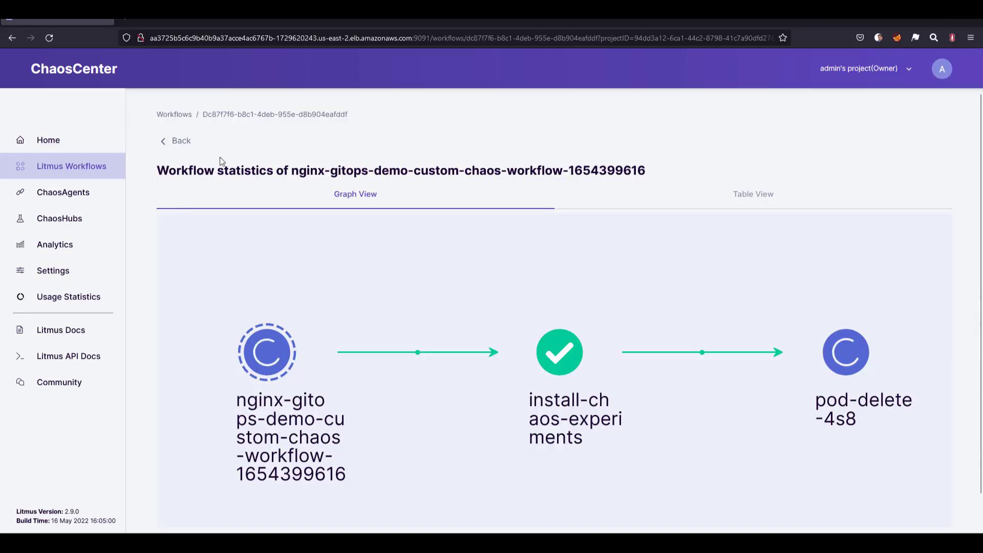
{"action": "left_click", "coordinate": [192, 148]}
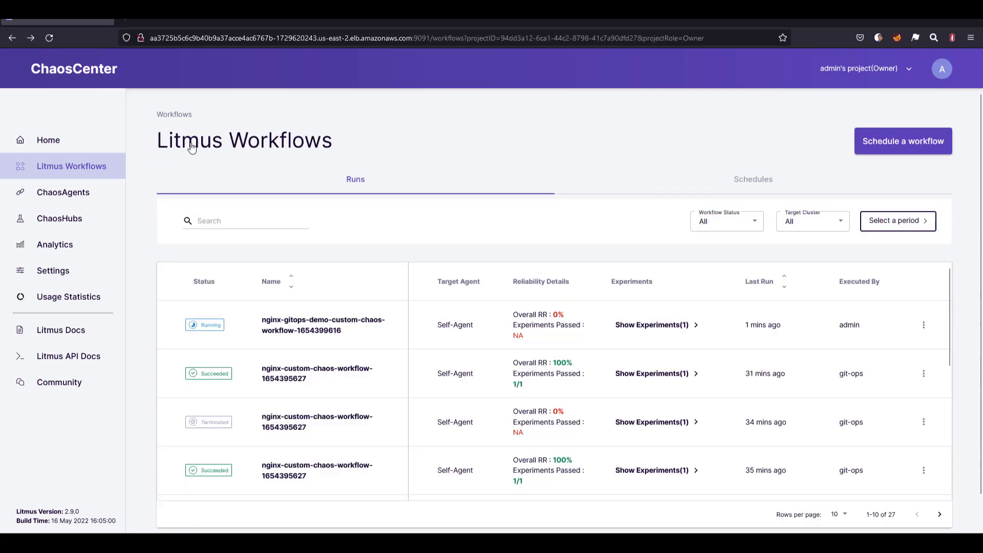
{"action": "left_click", "coordinate": [311, 338]}
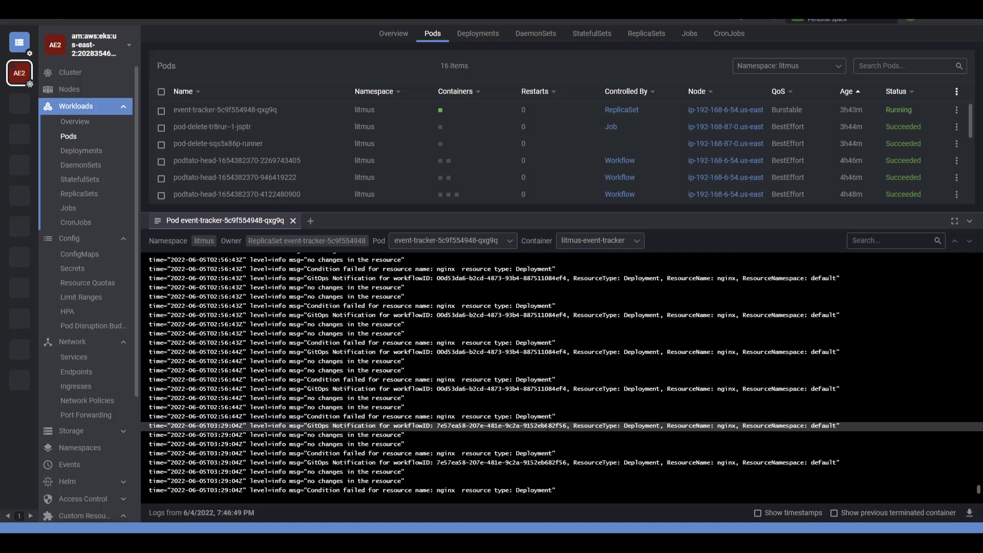
- Return to Lens and scale the nginx deployment in the default namespace to 2 replicas, closing its details when finished
{"action": "left_click", "coordinate": [76, 151]}
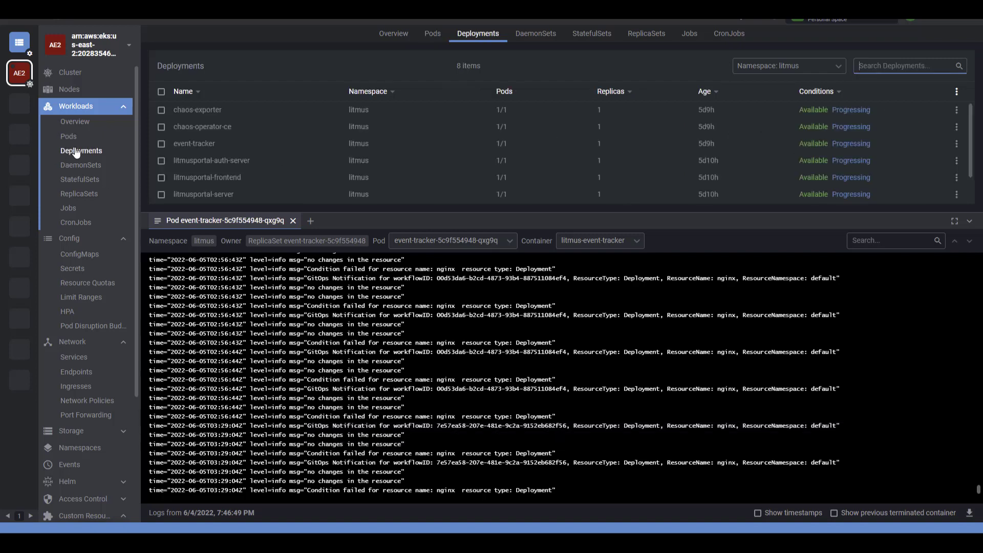
{"action": "left_click", "coordinate": [818, 67]}
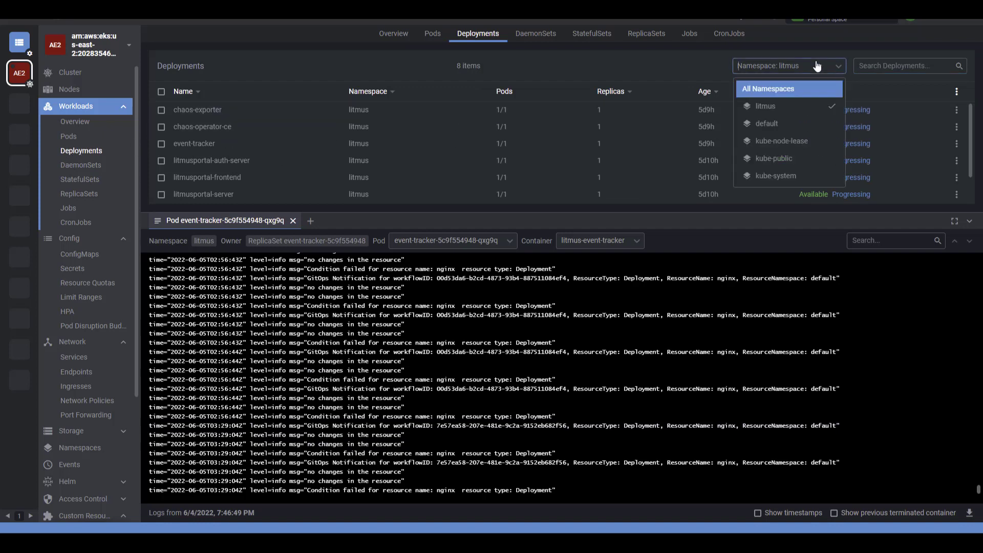
{"action": "left_click", "coordinate": [782, 130]}
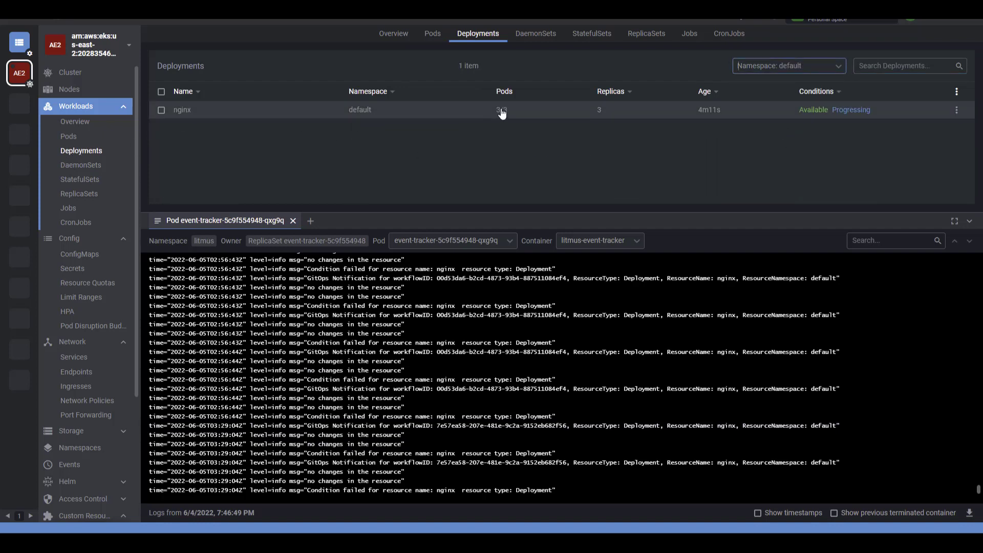
{"action": "left_click", "coordinate": [546, 115]}
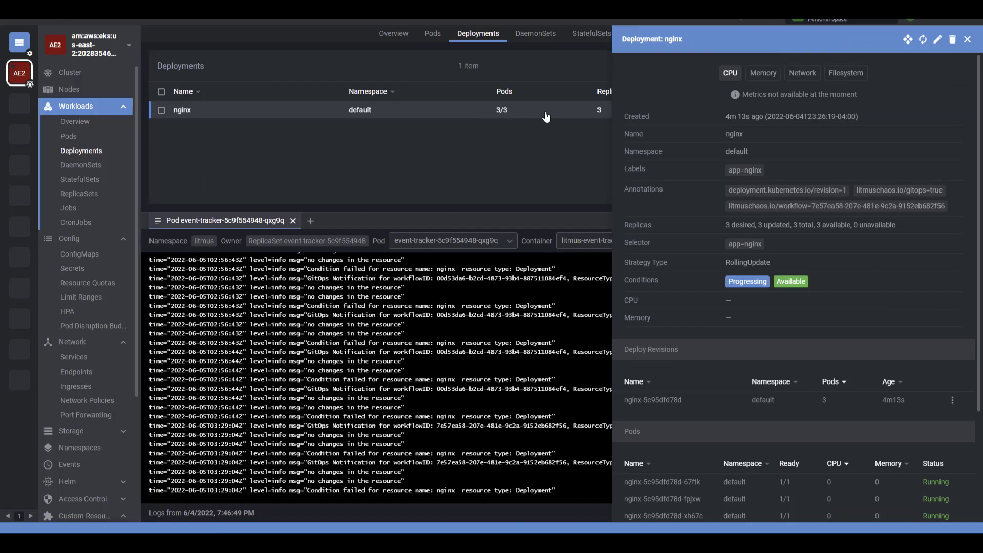
{"action": "left_click", "coordinate": [907, 45]}
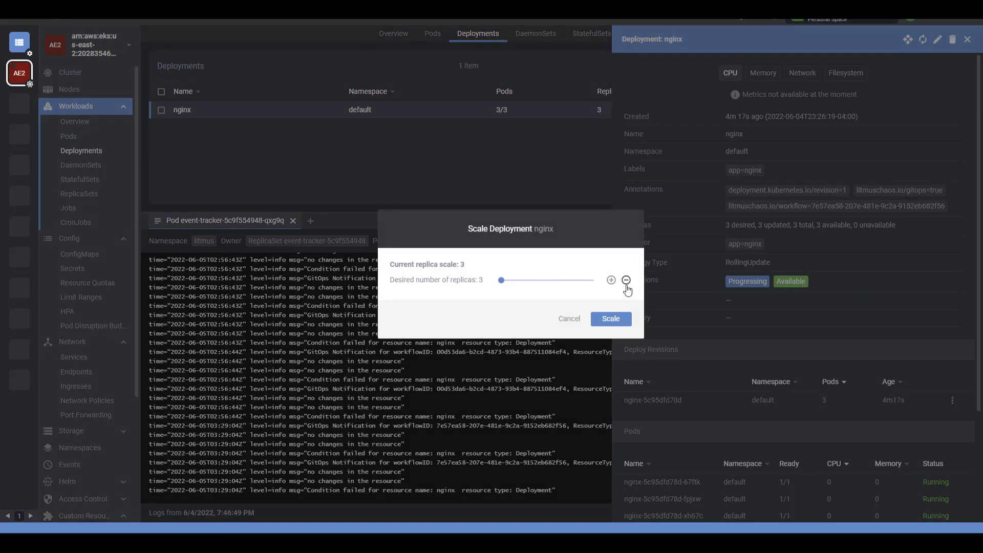
{"action": "left_click", "coordinate": [616, 323]}
{"action": "left_click", "coordinate": [567, 345]}
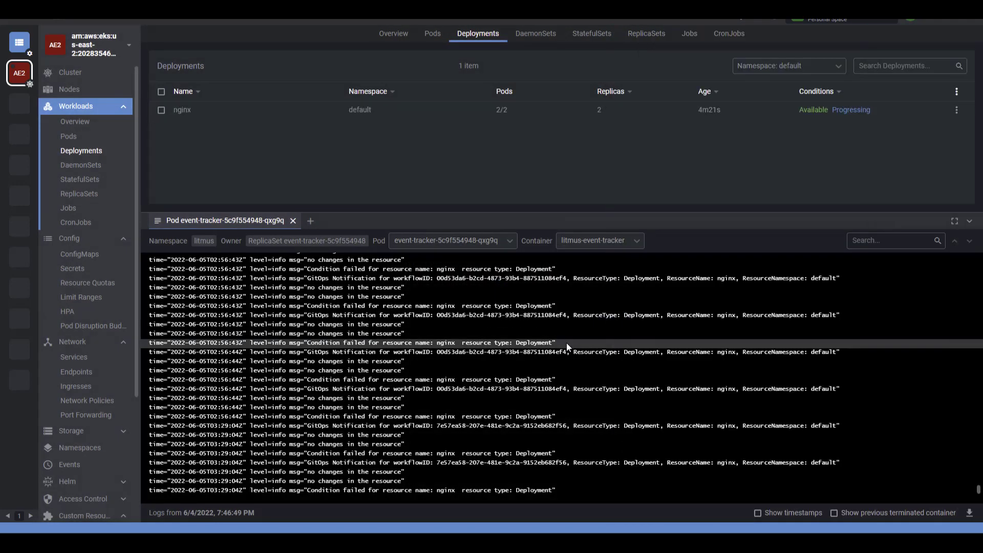
- Examine the newest event-tracker log entries, and switch to ChaosCenter to reload the workflow runs list
{"action": "left_click_drag", "start_coordinate": [566, 342], "coordinate": [478, 422]}
{"action": "left_click", "coordinate": [532, 454]}
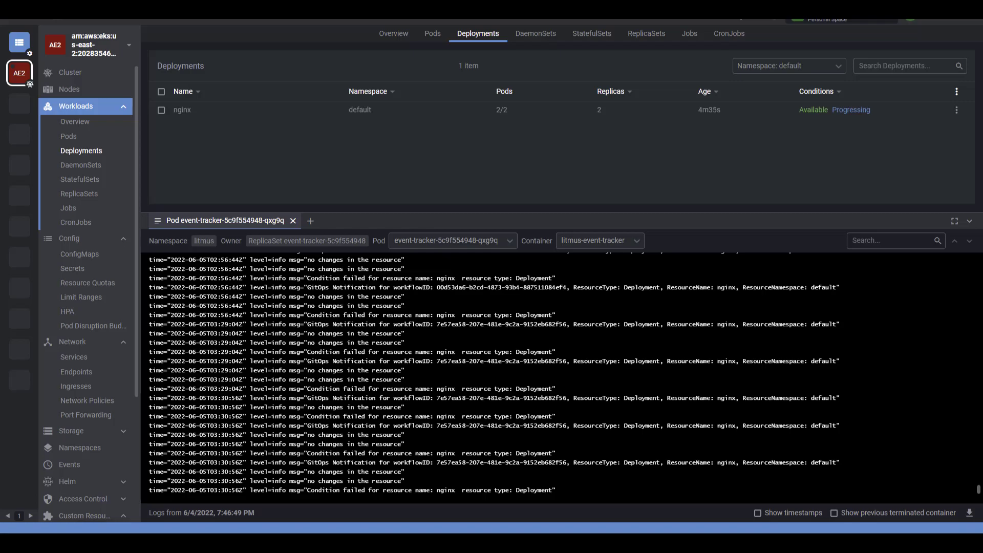
{"action": "key", "text": "alt+Tab"}
{"action": "left_click", "coordinate": [157, 142]}
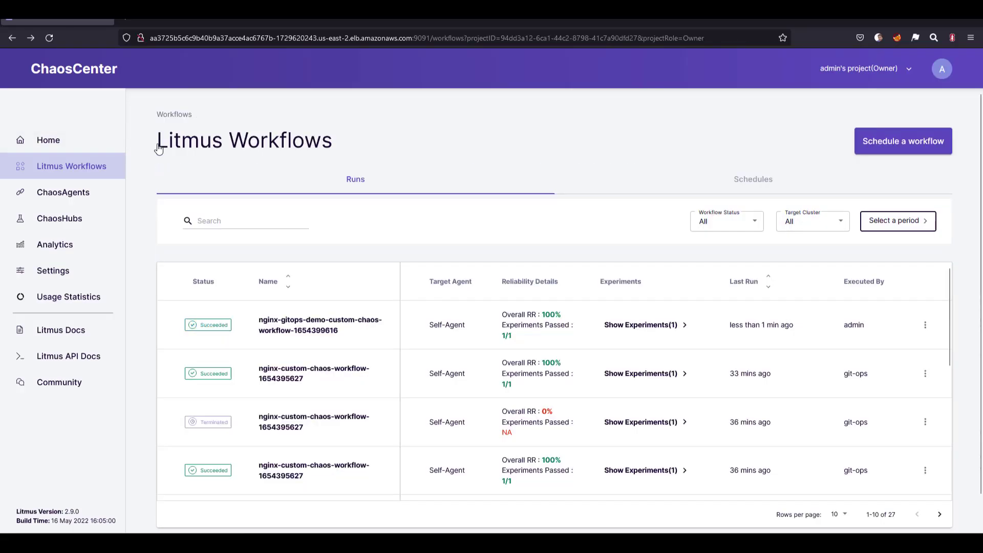
{"action": "left_click", "coordinate": [49, 38]}
- Switch back to Lens and inspect the last condition entry for nginx in the event-tracker log
{"action": "left_click", "coordinate": [717, 543]}
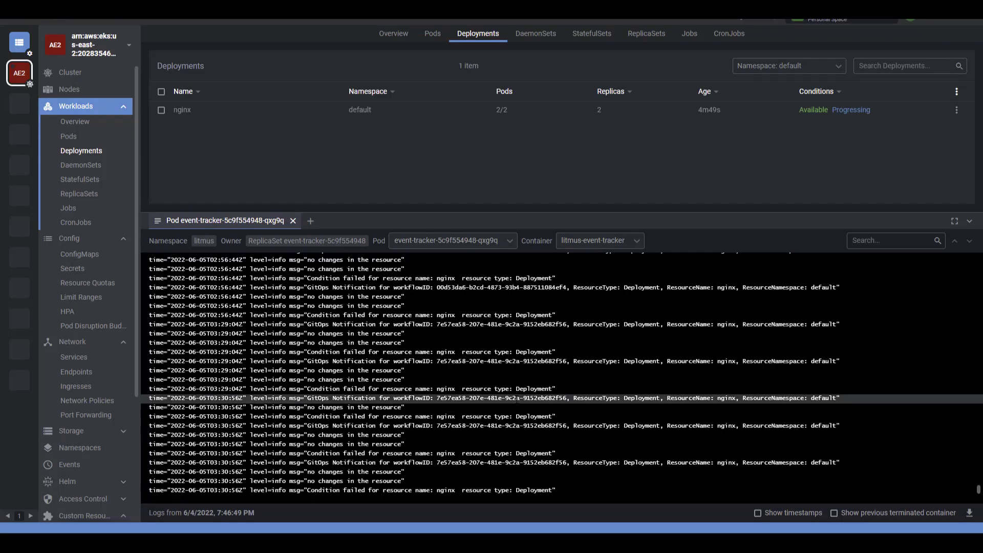
{"action": "left_click_drag", "start_coordinate": [561, 491], "coordinate": [330, 491]}
{"action": "left_click", "coordinate": [438, 490]}
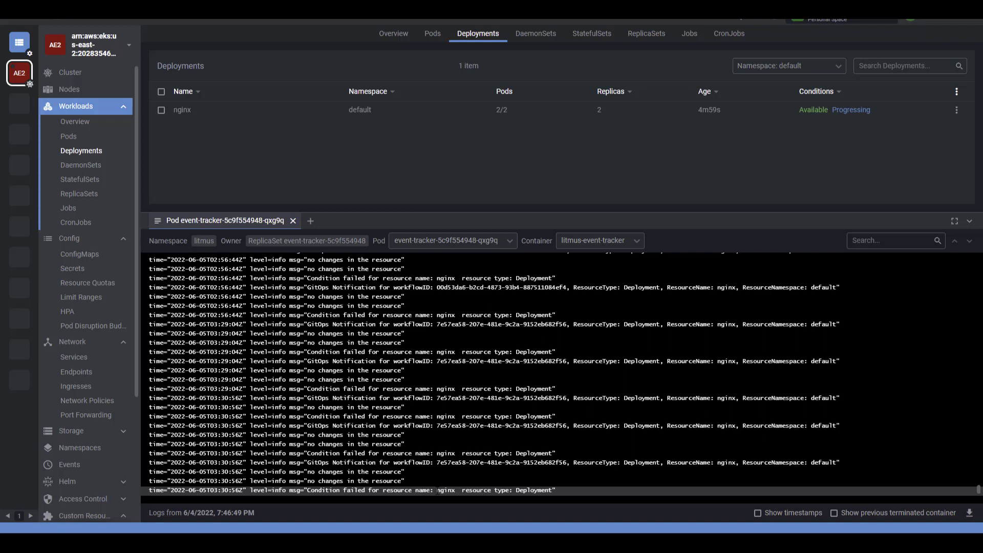
- Switch to the terminal and print the contents of event-policy.yaml
{"action": "key", "text": "alt+Tab"}
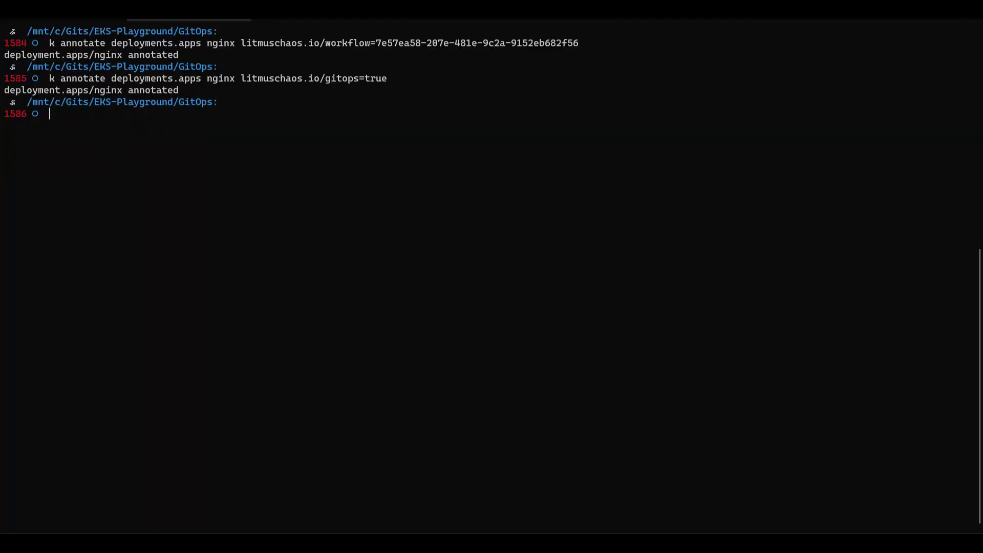
{"action": "type", "text": "cat event-policy.yaml"}
{"action": "key", "text": "Return"}
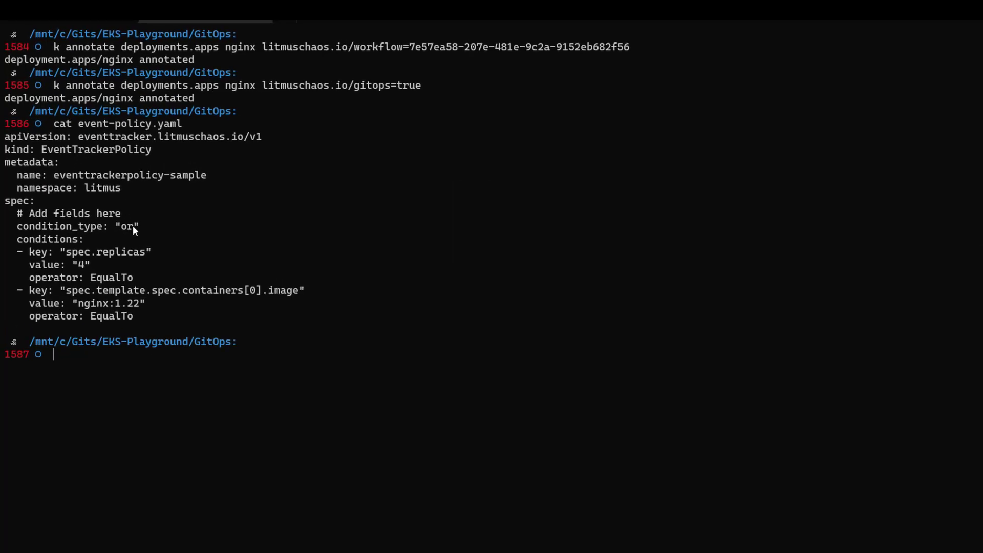
- Examine the policy's condition type, its spec.replicas condition and its nginx container image condition
{"action": "double_click", "coordinate": [123, 228]}
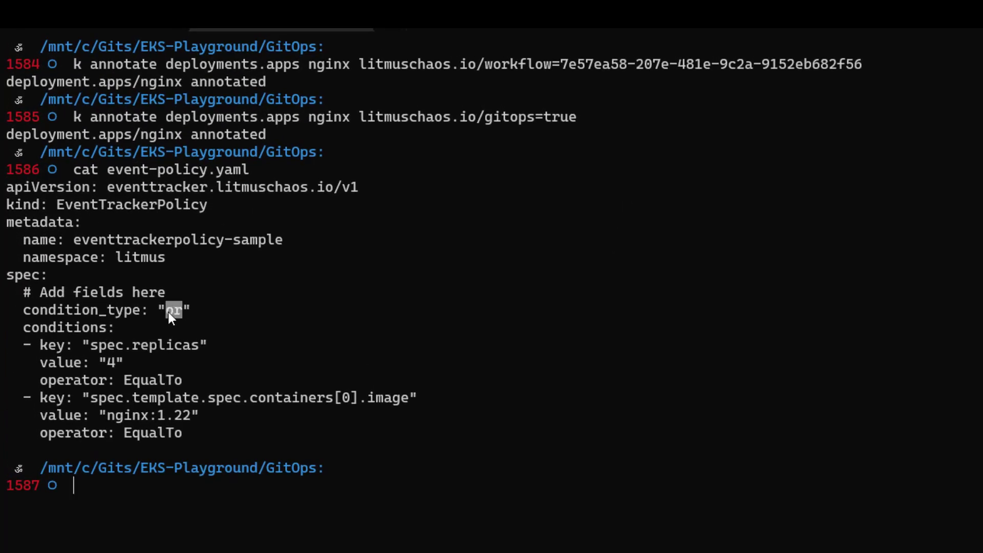
{"action": "left_click", "coordinate": [168, 313]}
{"action": "left_click_drag", "start_coordinate": [102, 352], "coordinate": [177, 347]}
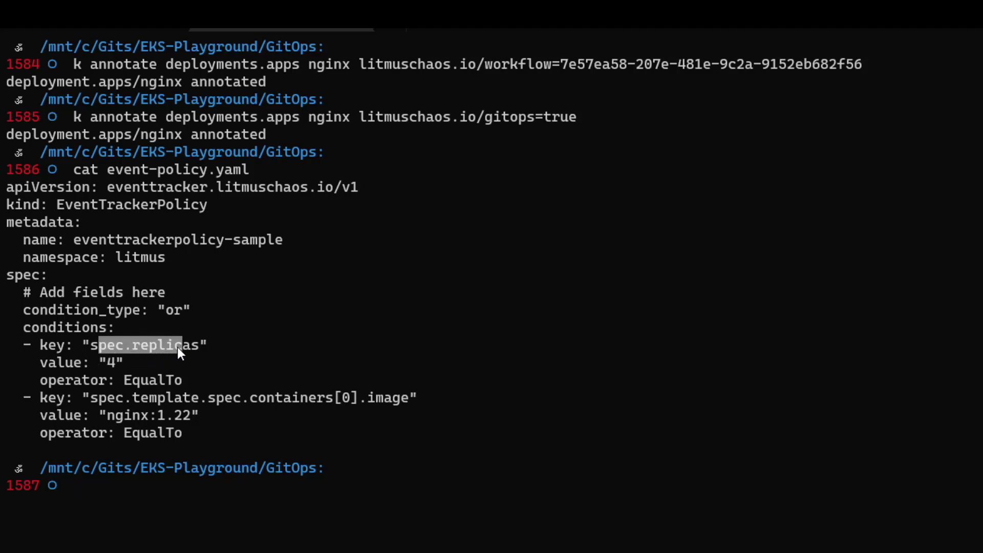
{"action": "left_click", "coordinate": [174, 383]}
{"action": "left_click_drag", "start_coordinate": [188, 415], "coordinate": [145, 415]}
{"action": "left_click", "coordinate": [211, 423]}
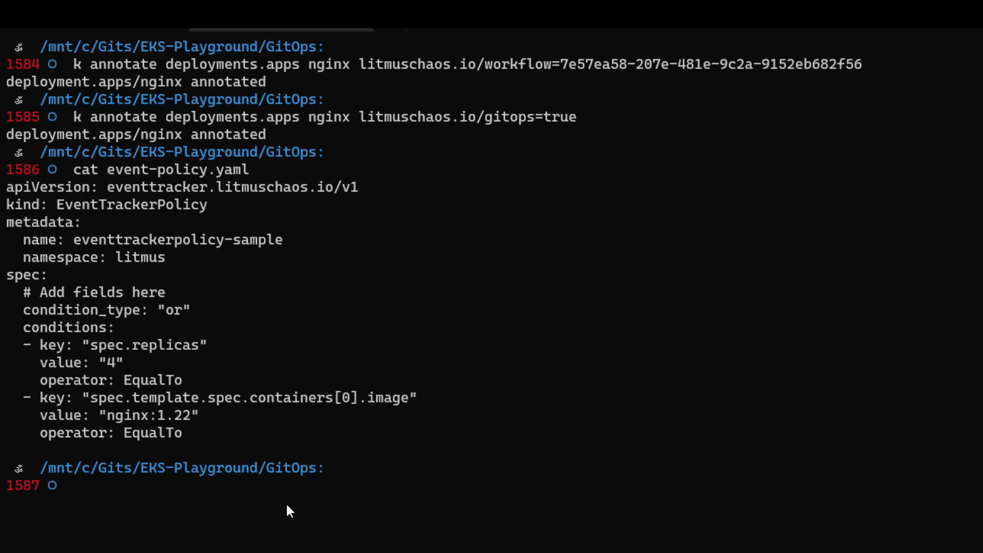
- Apply the event-policy.yaml manifest to the cluster with k apply -f
{"action": "type", "text": "k apply -f ev"}
{"action": "key", "text": "Tab"}
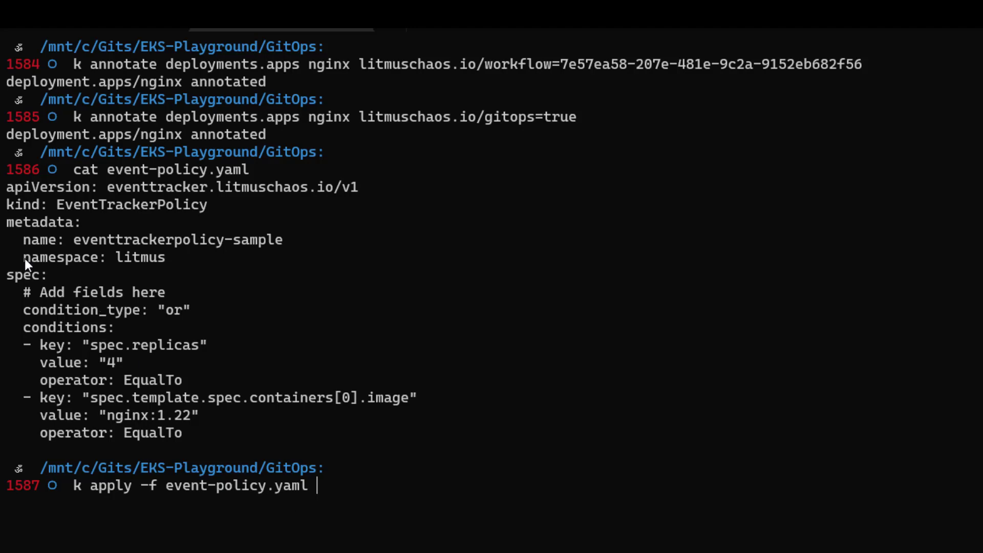
{"action": "left_click_drag", "start_coordinate": [25, 259], "coordinate": [165, 257]}
{"action": "key", "text": "ctrl+c"}
{"action": "key", "text": "Return"}
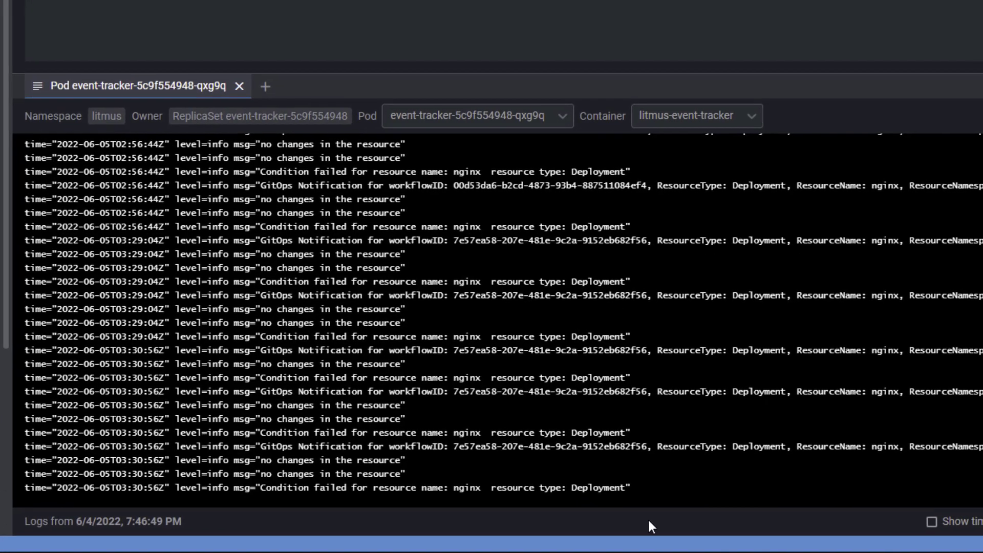
- Switch to Lens and scale the nginx deployment in the default namespace to 4 replicas, closing its details when finished
{"action": "left_click_drag", "start_coordinate": [471, 268], "coordinate": [687, 482]}
{"action": "left_click", "coordinate": [686, 482]}
{"action": "left_click", "coordinate": [354, 15]}
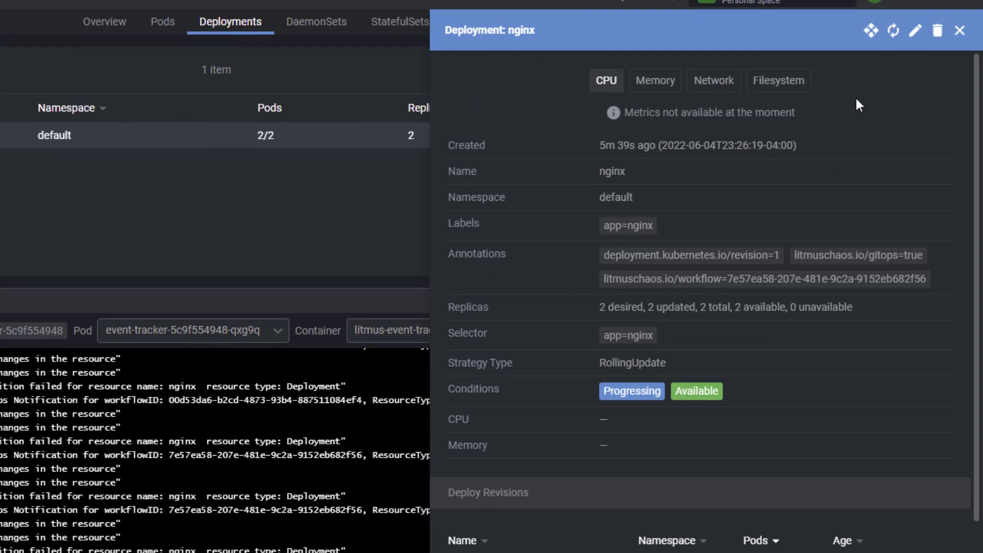
{"action": "left_click", "coordinate": [870, 30]}
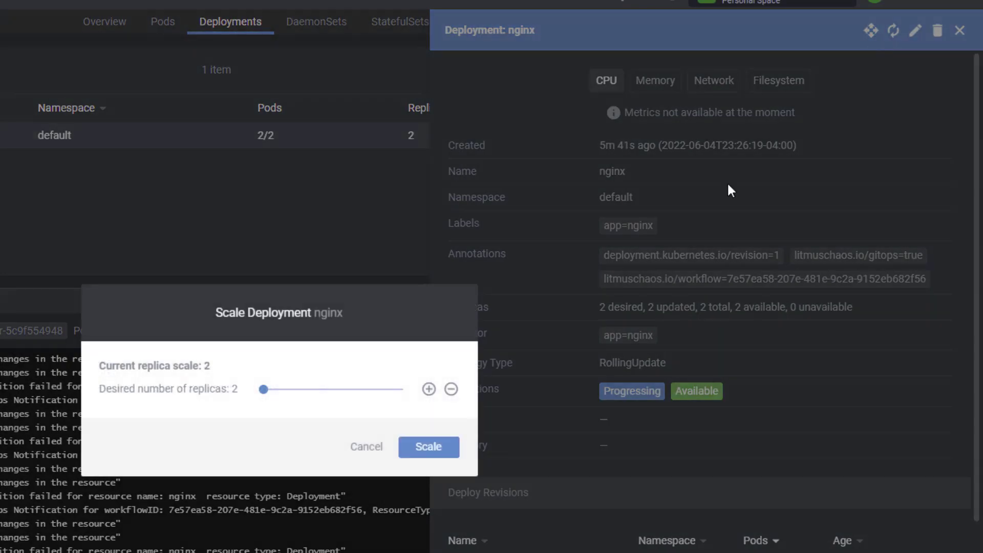
{"action": "left_click", "coordinate": [429, 389]}
{"action": "left_click", "coordinate": [429, 390]}
{"action": "left_click", "coordinate": [433, 447]}
{"action": "left_click", "coordinate": [317, 225]}
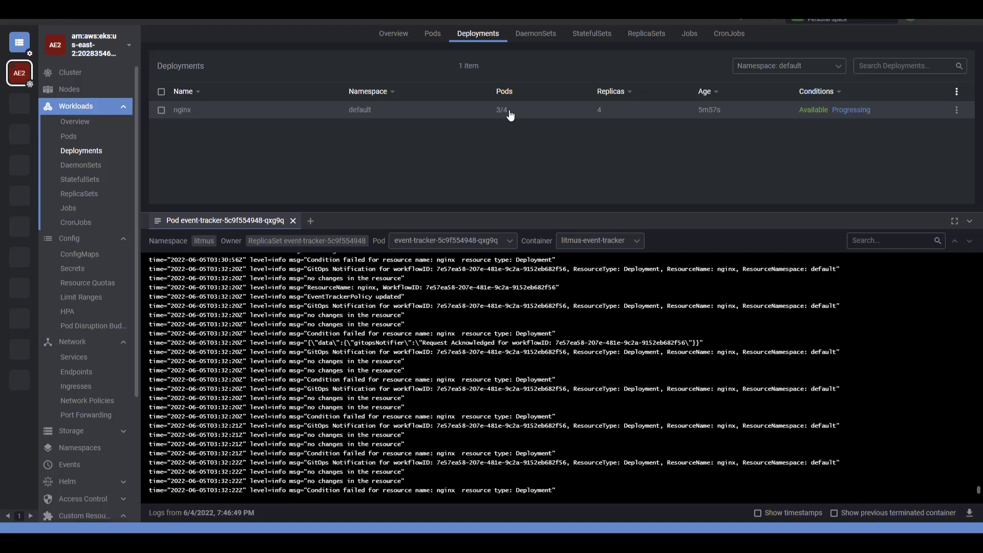
- List the pods in the default namespace, and switch to ChaosCenter to open the newest nginx-gitops-demo workflow run
{"action": "left_click", "coordinate": [103, 135]}
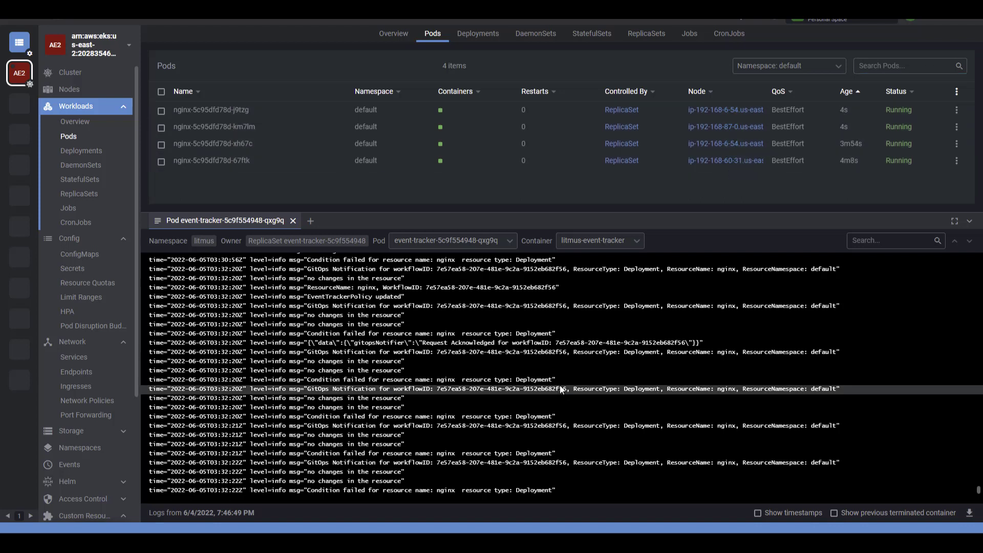
{"action": "key", "text": "alt+Tab"}
{"action": "key", "text": "alt+Tab"}
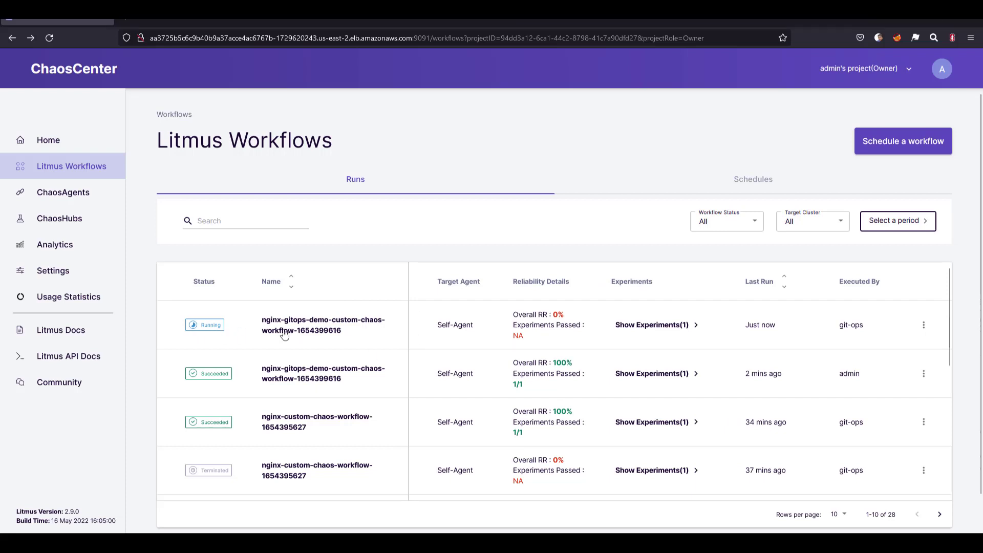
{"action": "left_click", "coordinate": [324, 333]}
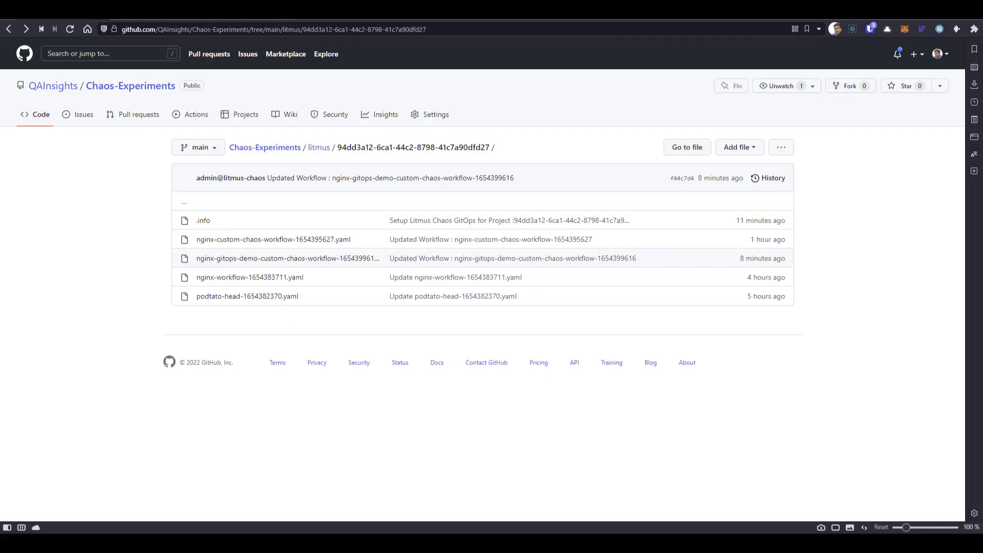
- Switch to the GitHub repository and open nginx-gitops-demo-custom-chaos-workflow-1654399616.yaml for editing
{"action": "left_click", "coordinate": [261, 259]}
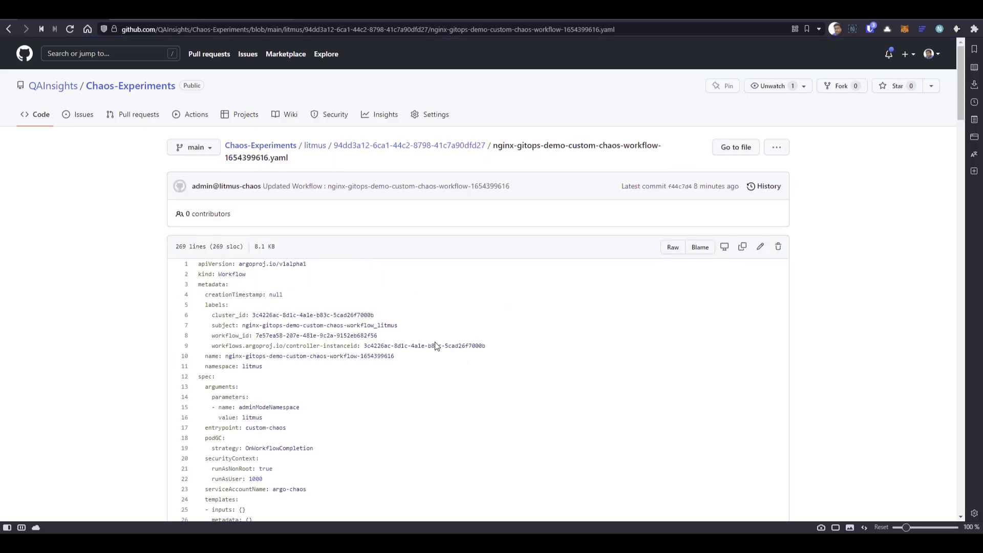
{"action": "scroll", "coordinate": [687, 351], "scroll_direction": "down", "scroll_amount": 2}
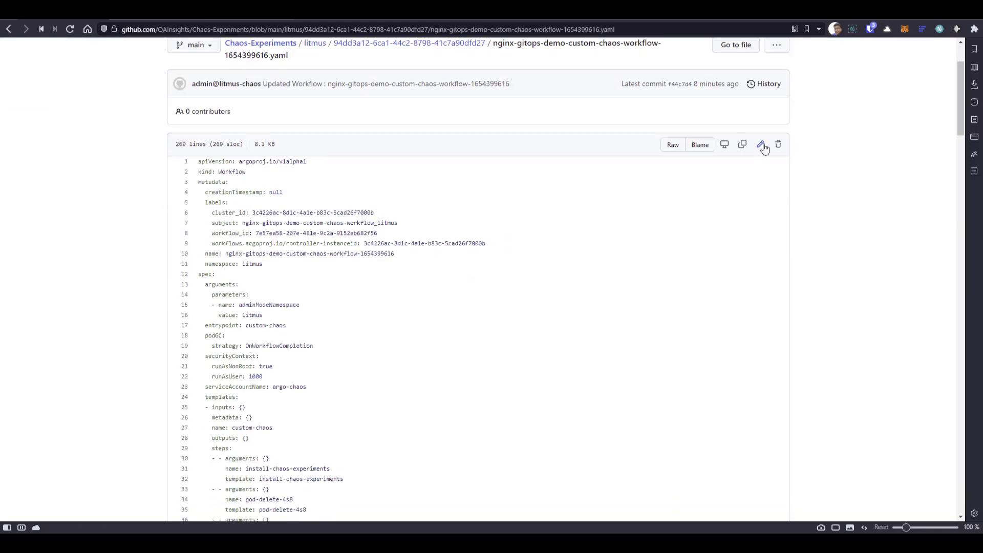
{"action": "left_click", "coordinate": [761, 146]}
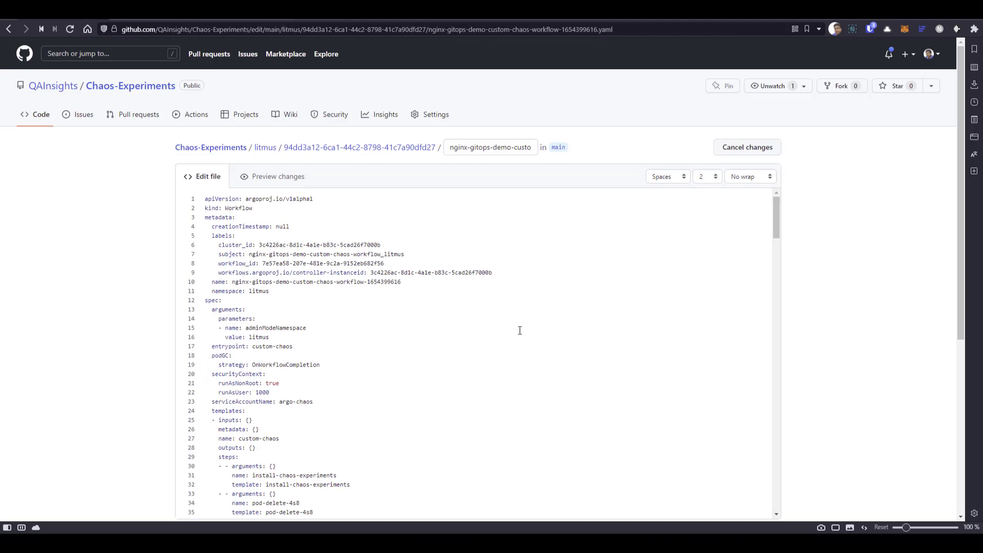
- Search the file for "duration" and set TOTAL_CHAOS_DURATION in the pod-delete engine's experiment spec to "60"
{"action": "key", "text": "ctrl+f"}
{"action": "type", "text": "duration"}
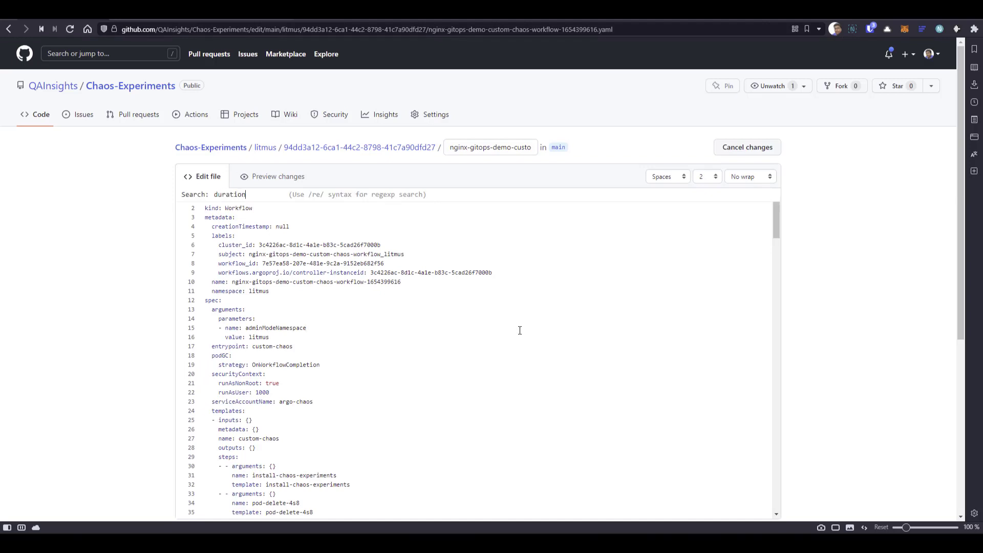
{"action": "key", "text": "Return"}
{"action": "scroll", "coordinate": [520, 330], "scroll_direction": "down", "scroll_amount": 12}
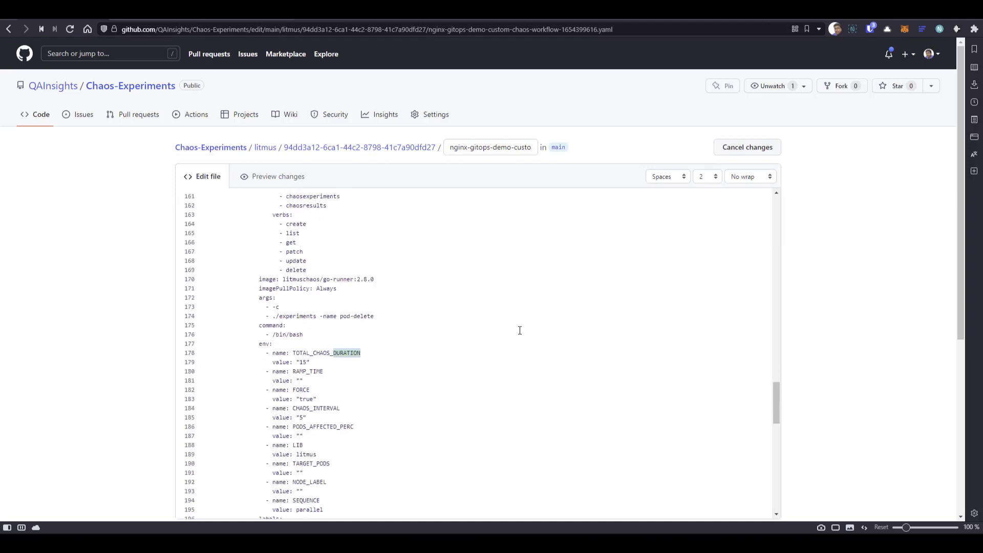
{"action": "scroll", "coordinate": [450, 328], "scroll_direction": "down", "scroll_amount": 3}
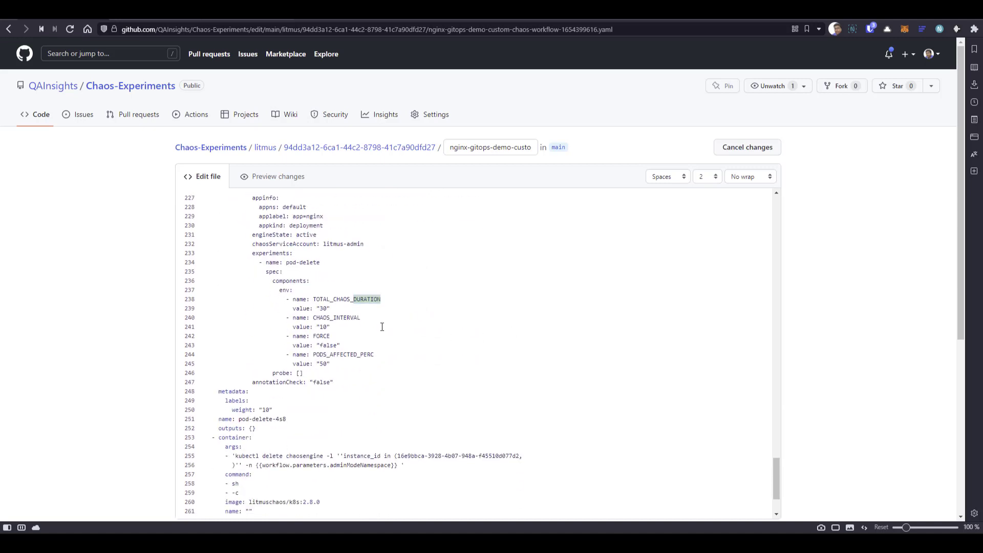
{"action": "left_click_drag", "start_coordinate": [326, 309], "coordinate": [322, 308]}
- Commit the edited workflow file directly to the main branch with the extended description "Updated the duration"
{"action": "scroll", "coordinate": [92, 364], "scroll_direction": "down", "scroll_amount": 5}
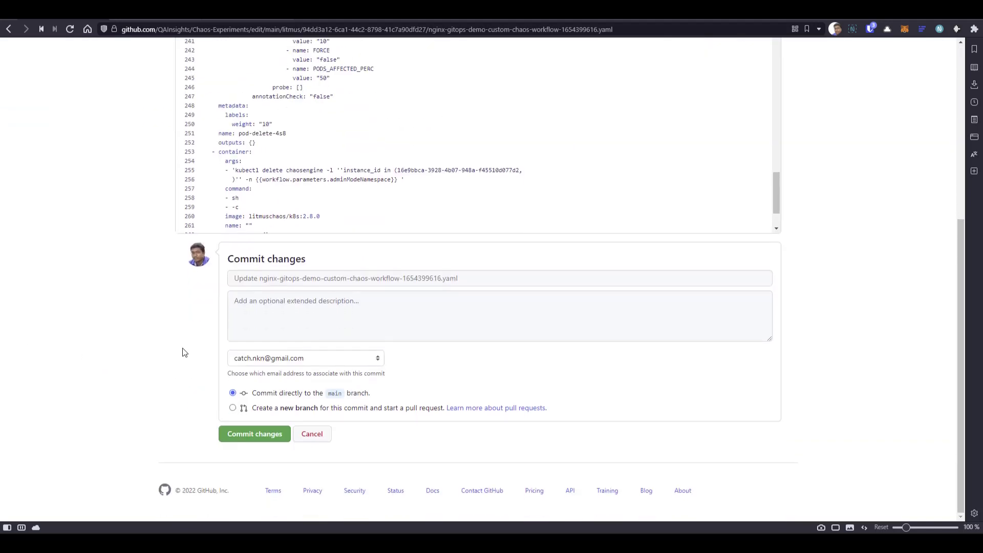
{"action": "left_click", "coordinate": [266, 306]}
{"action": "type", "text": "Update"}
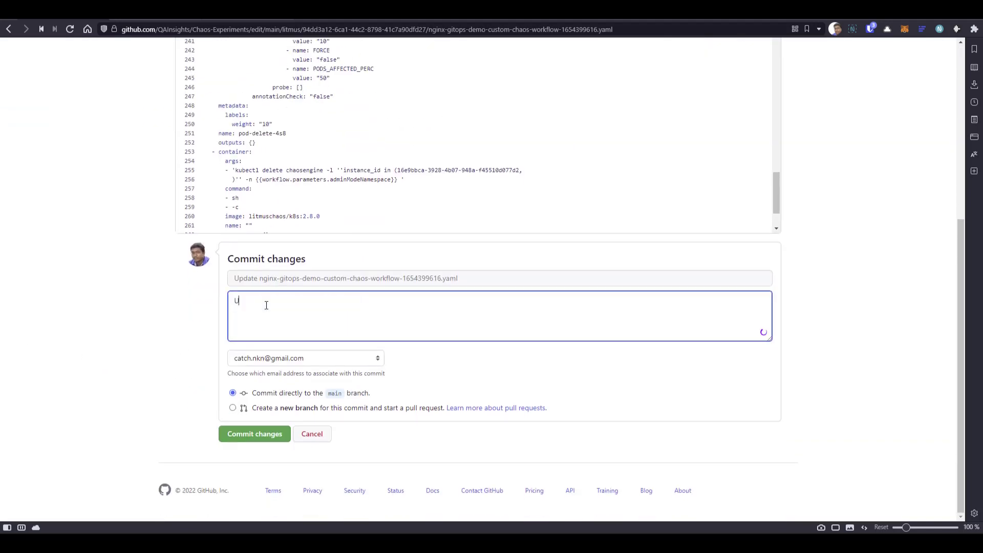
{"action": "type", "text": " the"}
{"action": "key", "text": "BackSpace"}
{"action": "key", "text": "BackSpace"}
{"action": "key", "text": "BackSpace"}
{"action": "key", "text": "BackSpace"}
{"action": "type", "text": "d the duration"}
{"action": "left_click", "coordinate": [264, 435]}
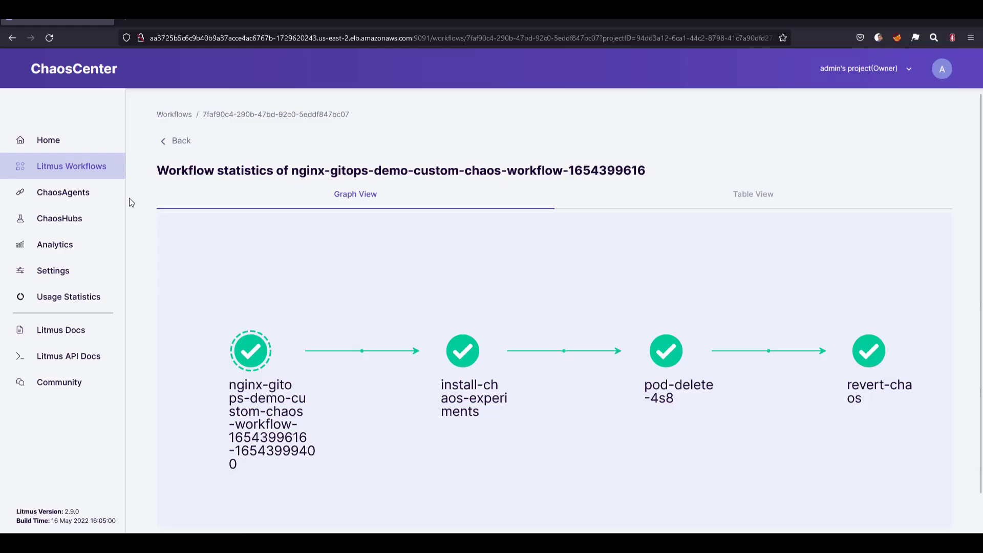
- Switch to ChaosCenter and open the Save Template dialog for the nginx-gitops-demo workflow from the workflow schedules
{"action": "left_click", "coordinate": [82, 176]}
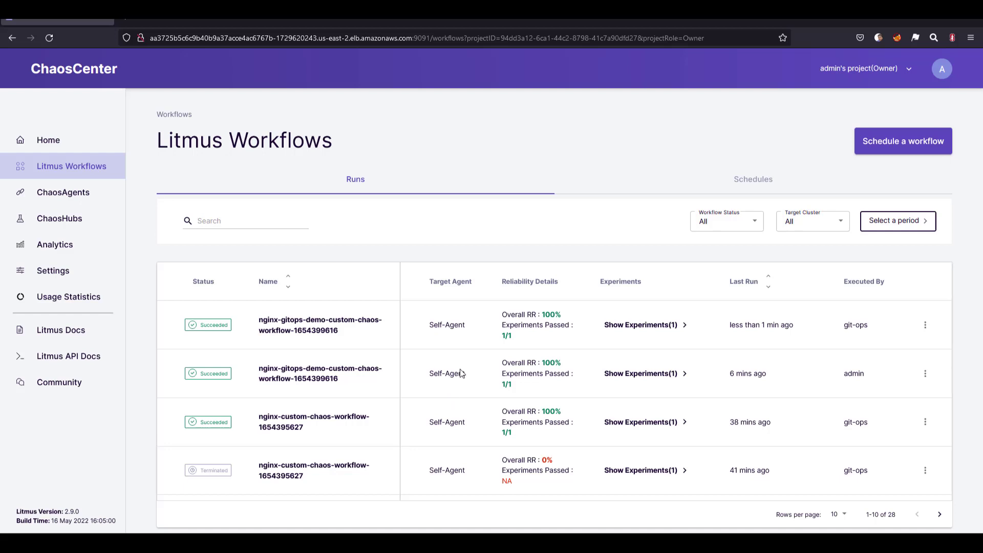
{"action": "left_click", "coordinate": [768, 186]}
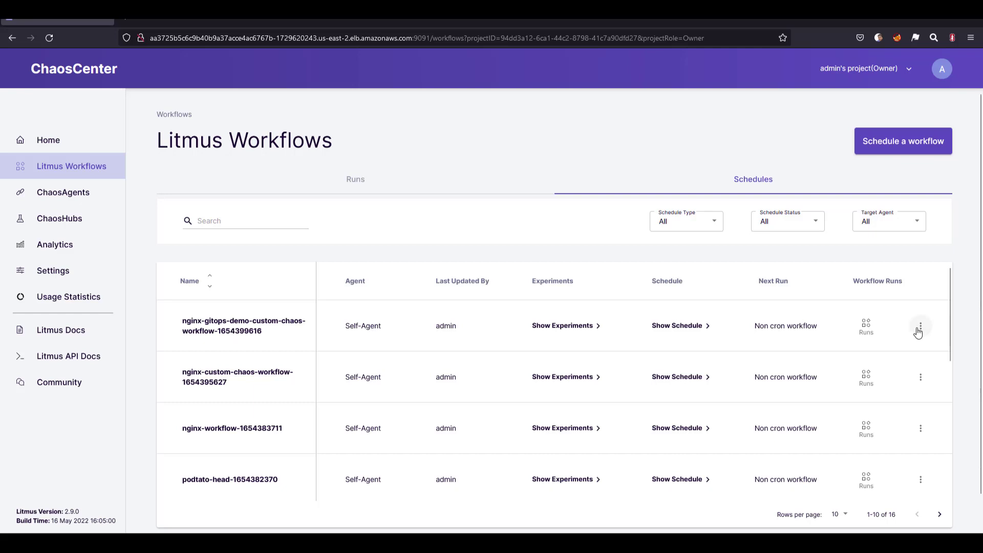
{"action": "left_click", "coordinate": [921, 328]}
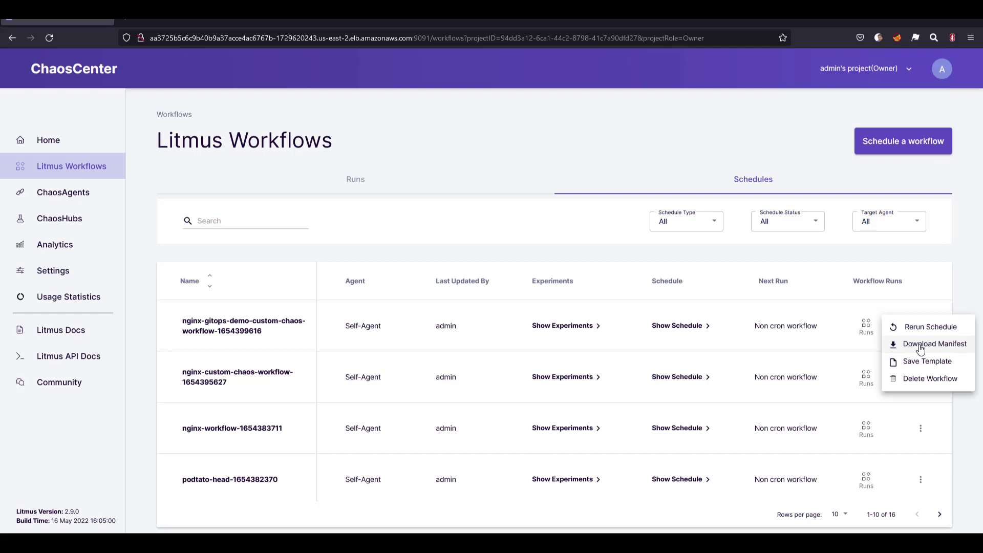
{"action": "left_click", "coordinate": [922, 365]}
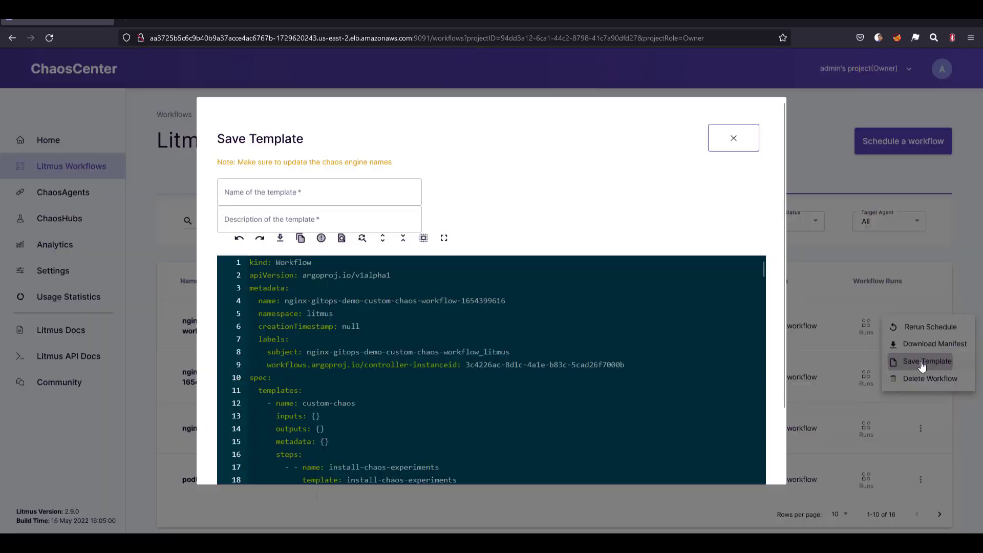
- Search the template manifest for "duration", check the pod-delete experiment's TOTAL_CHAOS_DURATION value, and close the dialog without saving
{"action": "left_click", "coordinate": [603, 315]}
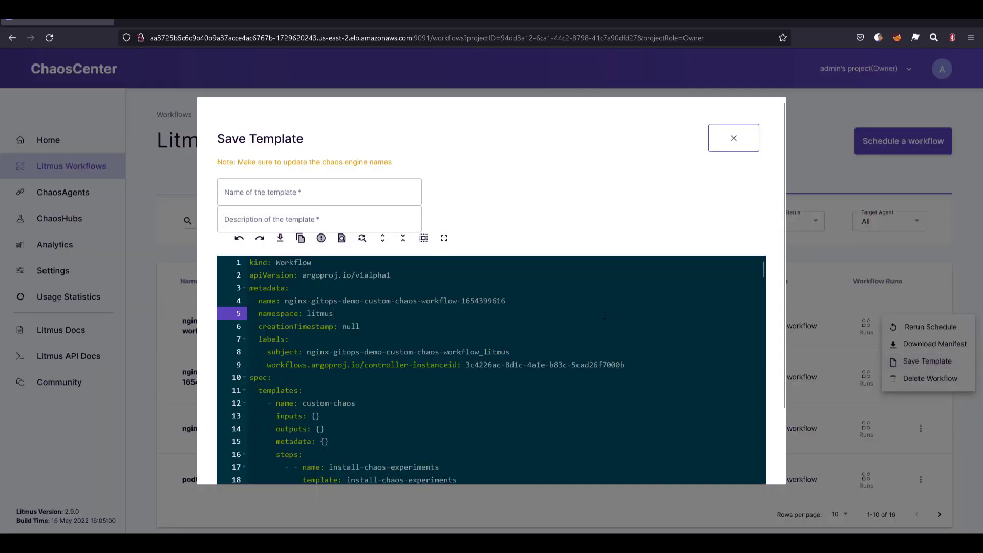
{"action": "key", "text": "ctrl+f"}
{"action": "type", "text": "duration"}
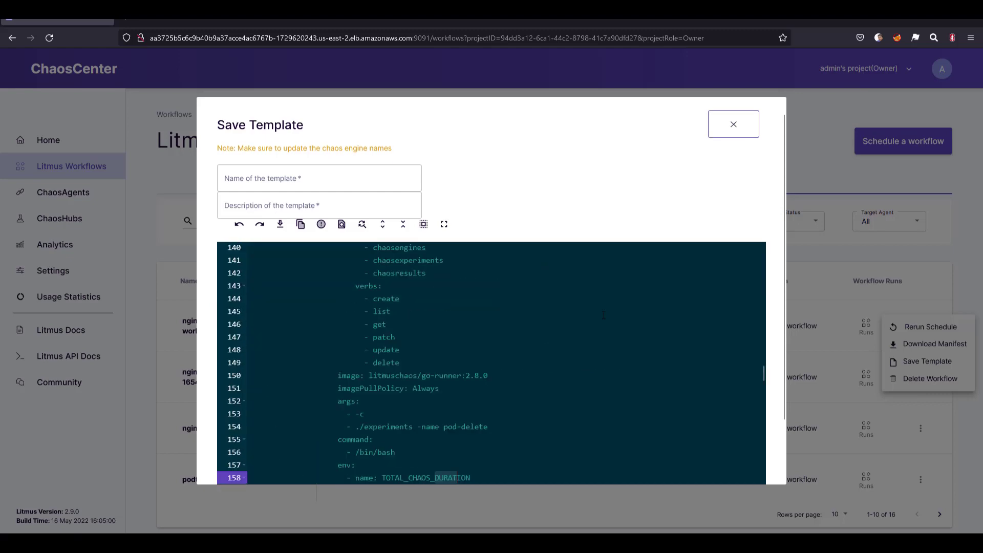
{"action": "key", "text": "Return"}
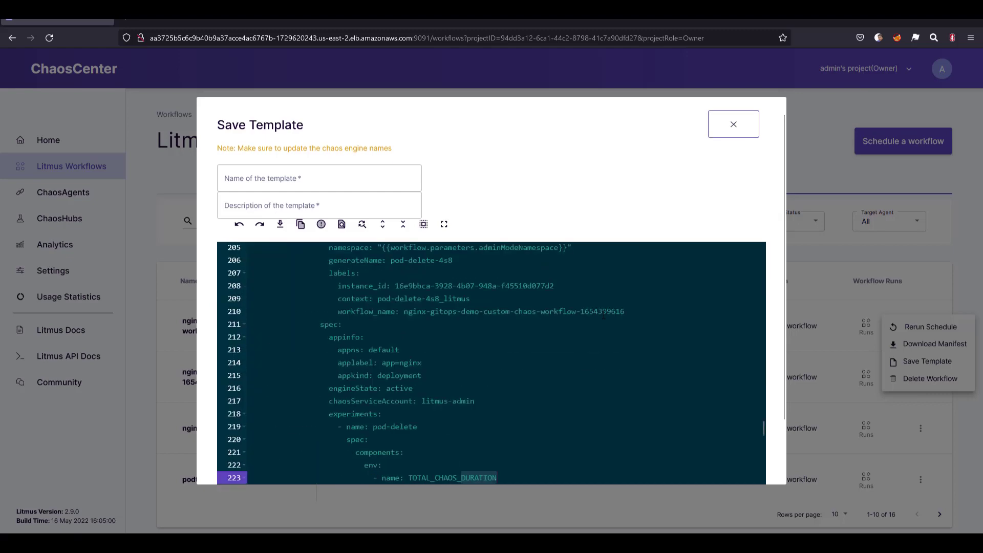
{"action": "key", "text": "Return"}
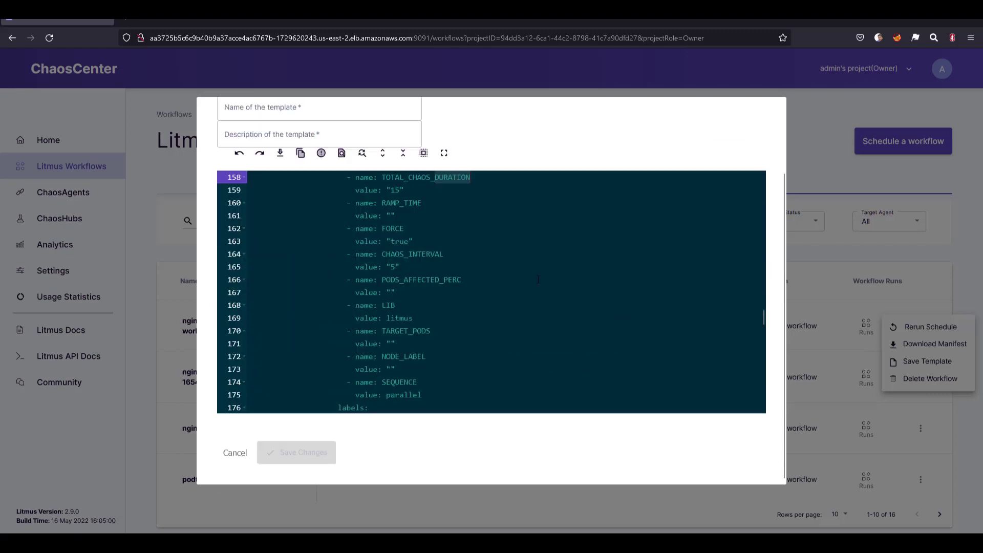
{"action": "scroll", "coordinate": [530, 280], "scroll_direction": "up", "scroll_amount": 1}
{"action": "key", "text": "Return"}
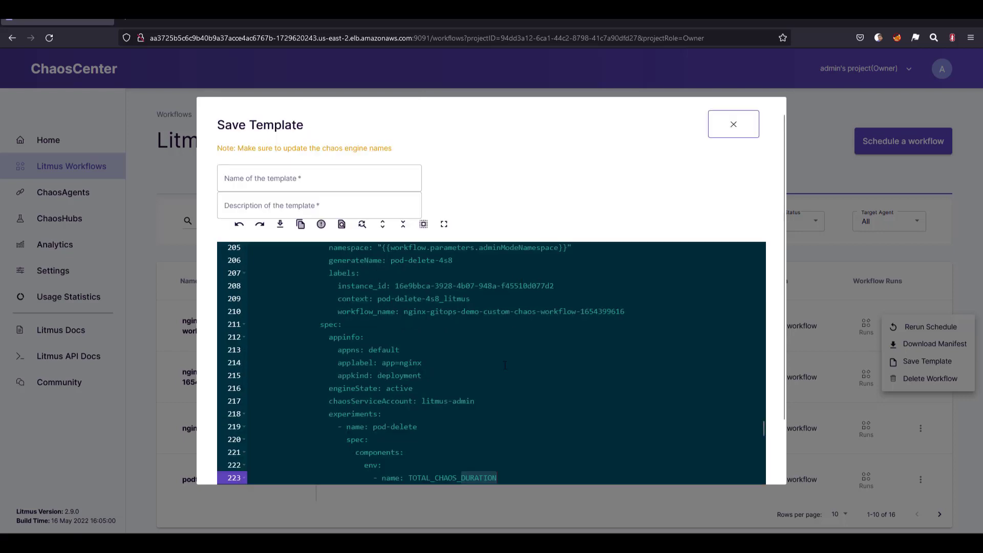
{"action": "scroll", "coordinate": [505, 364], "scroll_direction": "down", "scroll_amount": 2}
{"action": "left_click", "coordinate": [436, 405]}
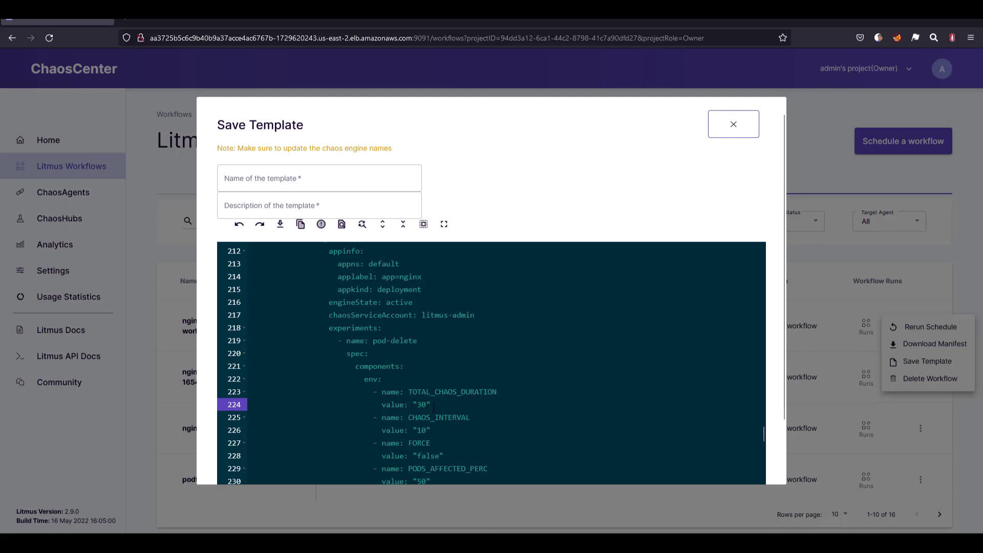
{"action": "left_click", "coordinate": [733, 125]}
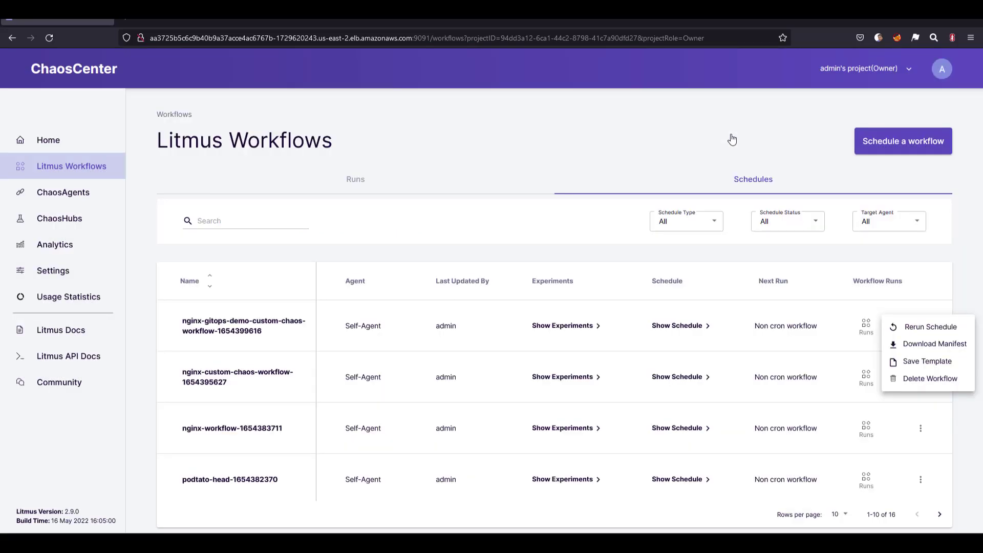
{"action": "left_click", "coordinate": [664, 256]}
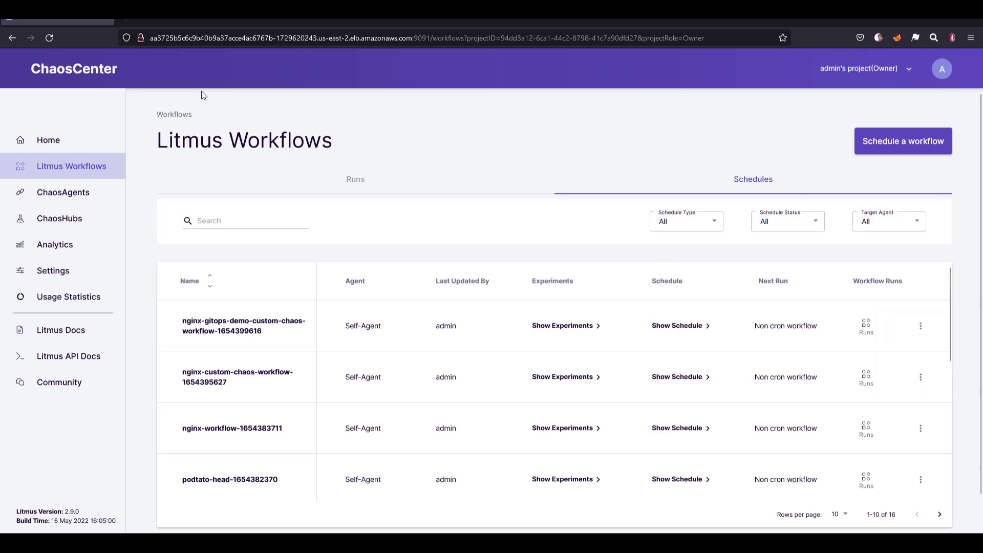
- Reload the workflow schedules page and reopen the Save Template dialog for the nginx-gitops-demo workflow
{"action": "left_click", "coordinate": [49, 39]}
{"action": "left_click", "coordinate": [921, 326]}
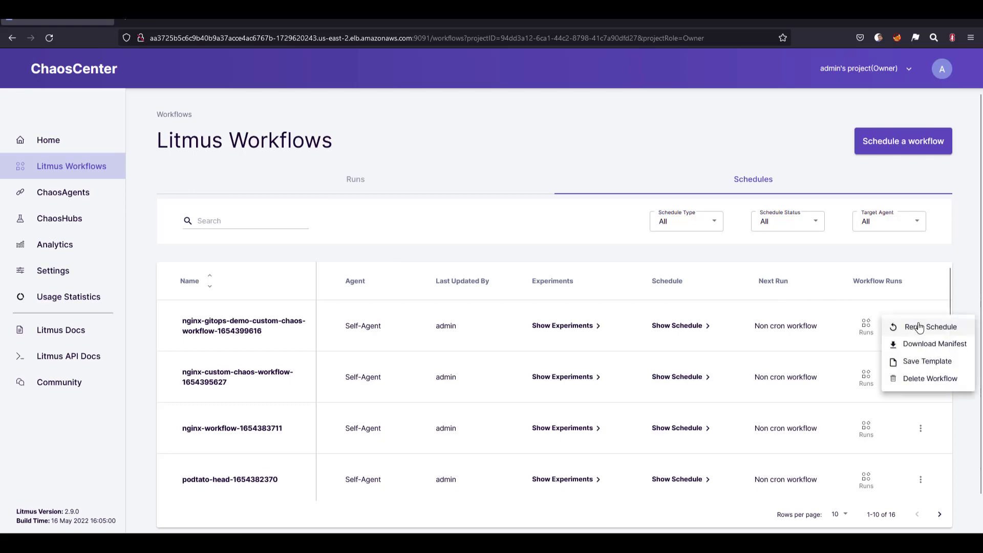
{"action": "left_click", "coordinate": [919, 361]}
- Recheck the TOTAL_CHAOS_DURATION value of pod-delete in the reloaded manifest by searching for "duration", and close the template unsaved
{"action": "left_click", "coordinate": [602, 293]}
{"action": "key", "text": "ctrl+f"}
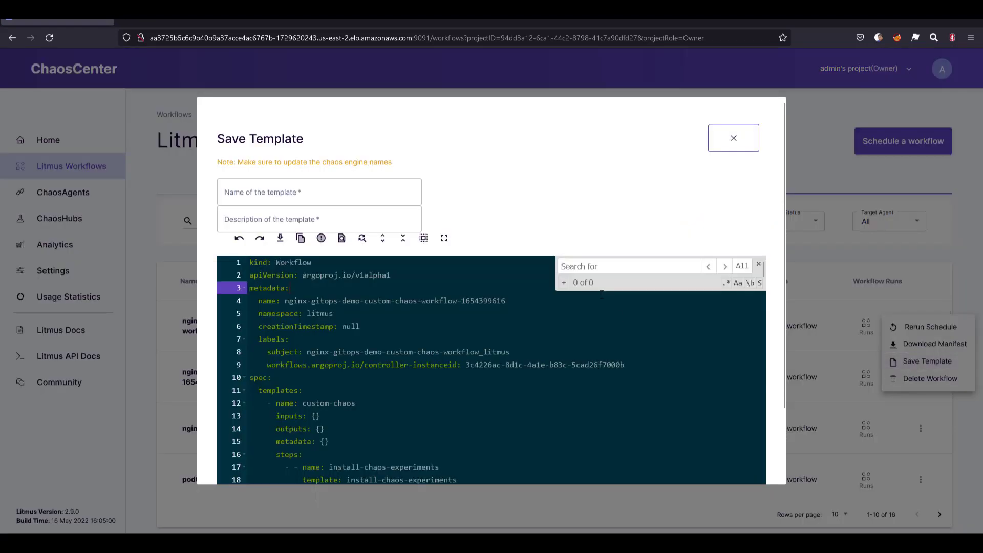
{"action": "type", "text": "duration"}
{"action": "key", "text": "Return"}
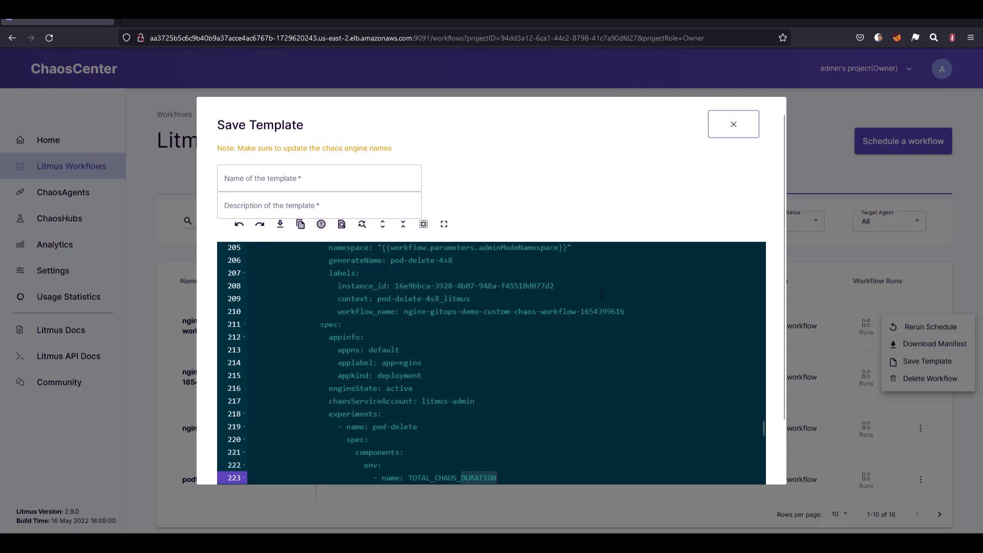
{"action": "scroll", "coordinate": [602, 295], "scroll_direction": "down", "scroll_amount": 2}
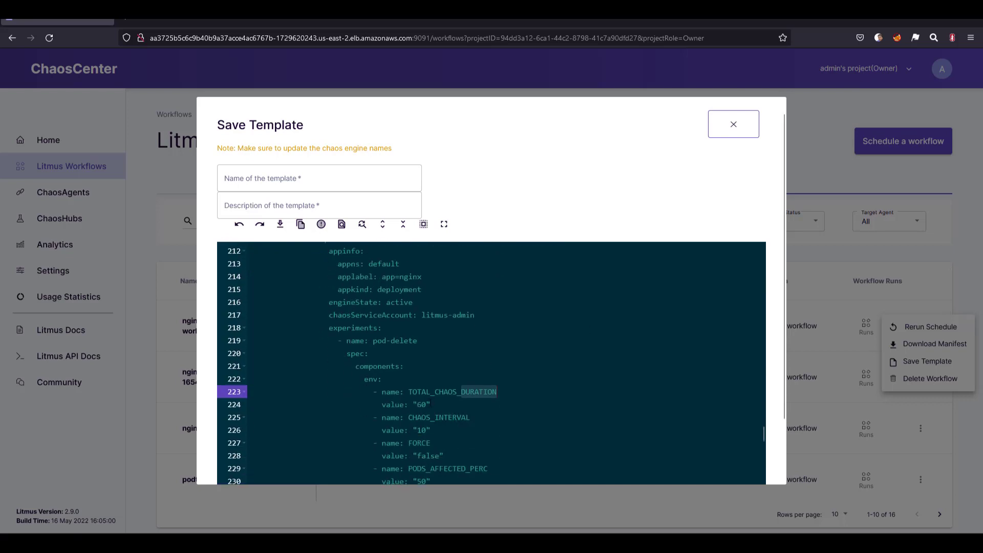
{"action": "left_click", "coordinate": [427, 404]}
{"action": "left_click_drag", "start_coordinate": [427, 405], "coordinate": [418, 404]}
{"action": "left_click", "coordinate": [431, 405]}
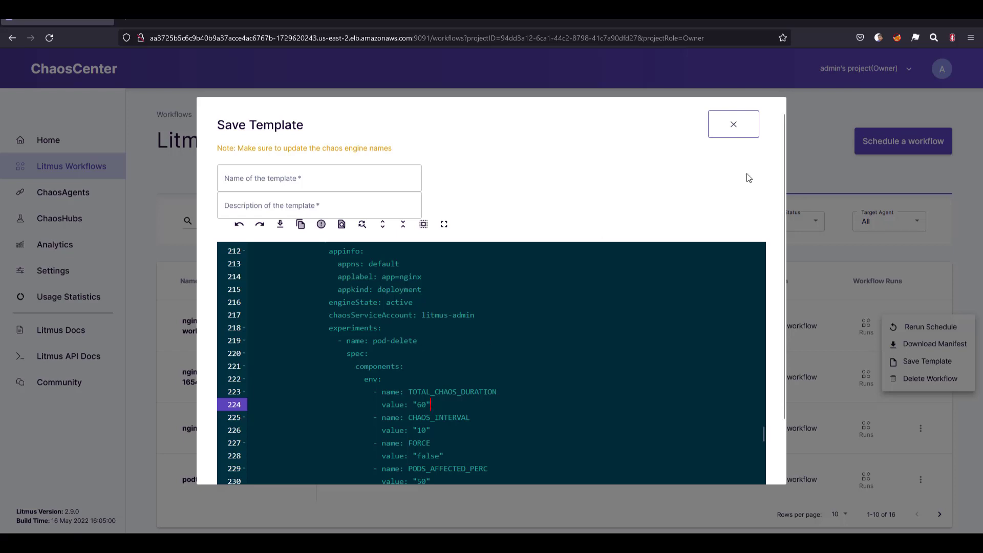
{"action": "left_click", "coordinate": [735, 132]}
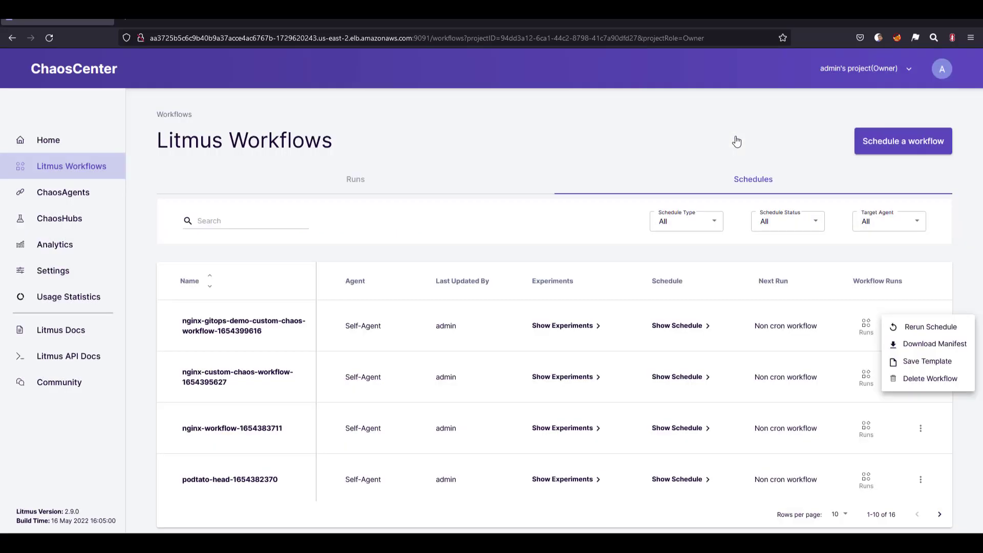